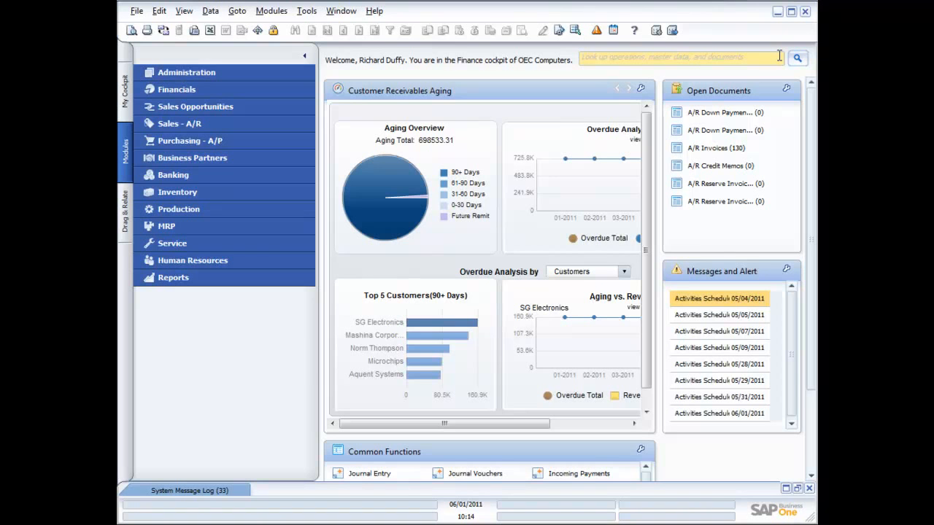
Switch to the sales user's SAP Business One window and start a sales order for customer Earthshaker Corporation
key(alt+Tab)
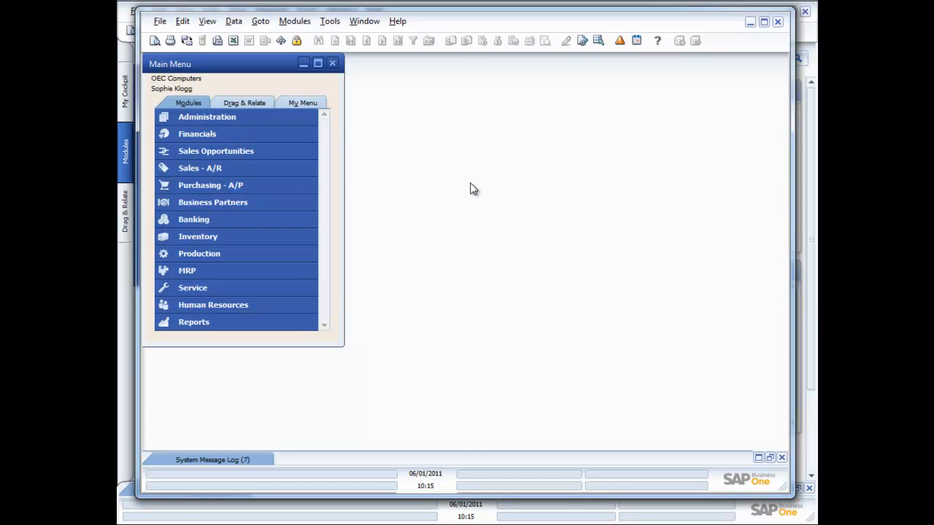
click(216, 167)
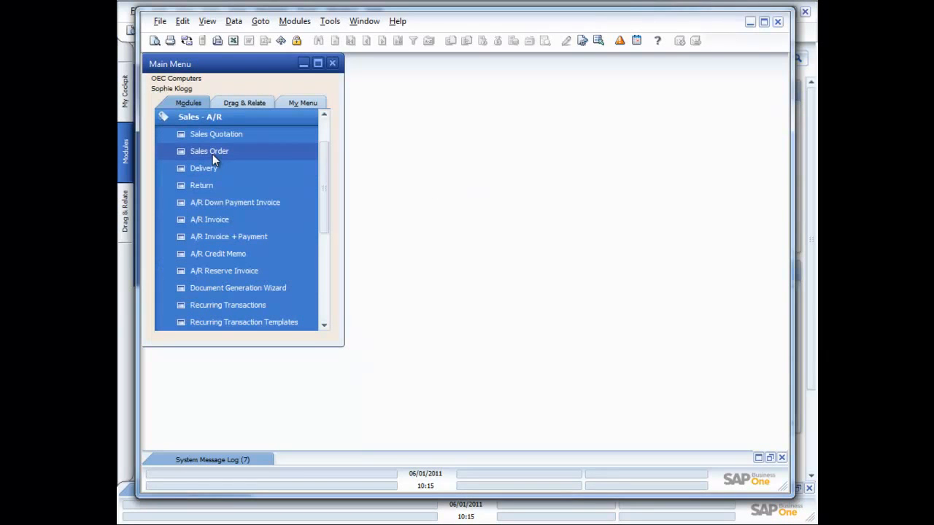
click(212, 154)
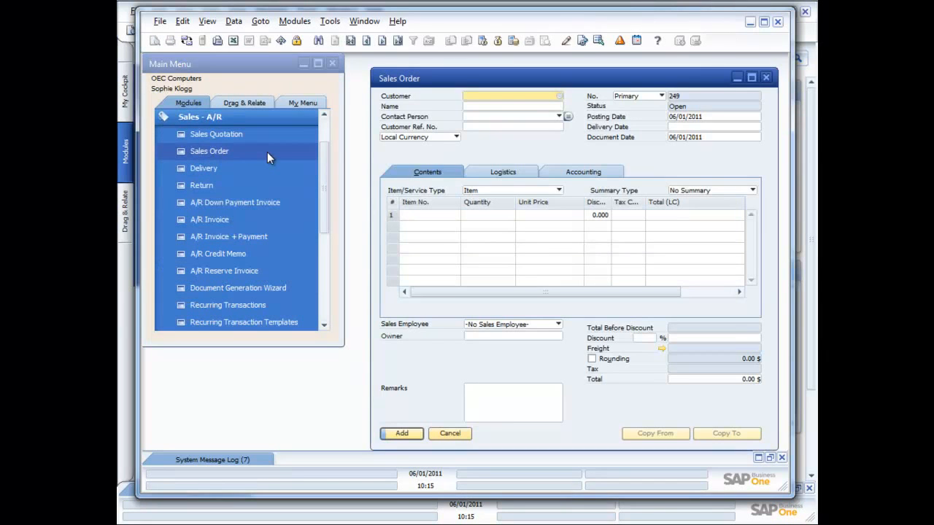
key(Tab)
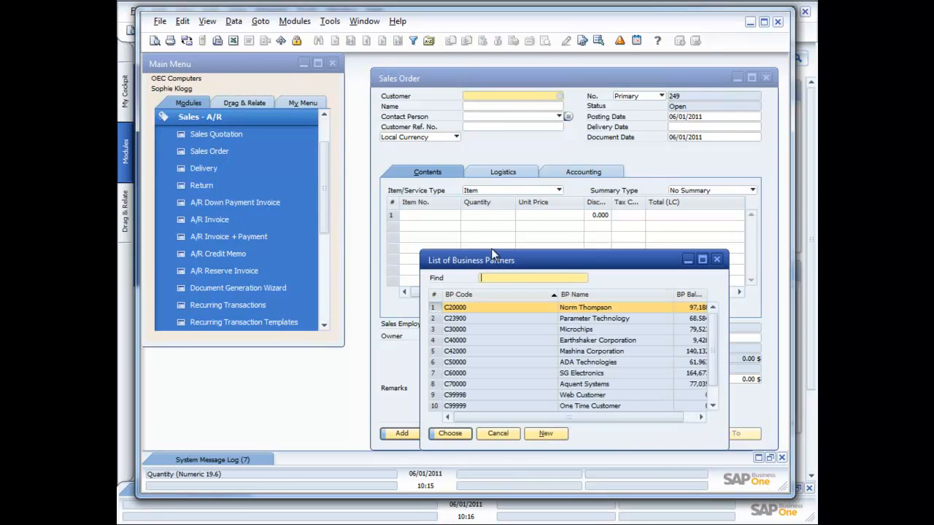
double_click(587, 341)
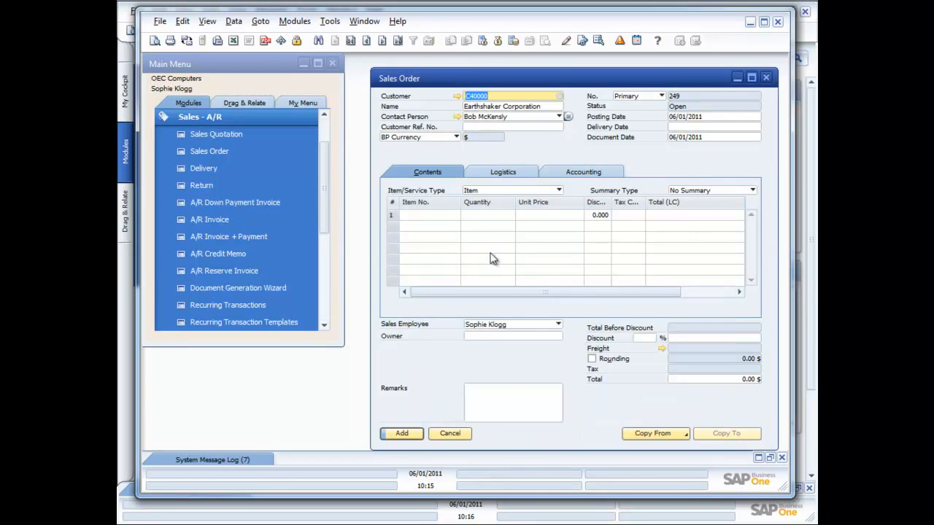
Set the sales order's delivery date to 06/01/2011
click(692, 127)
text(1)
key(Tab)
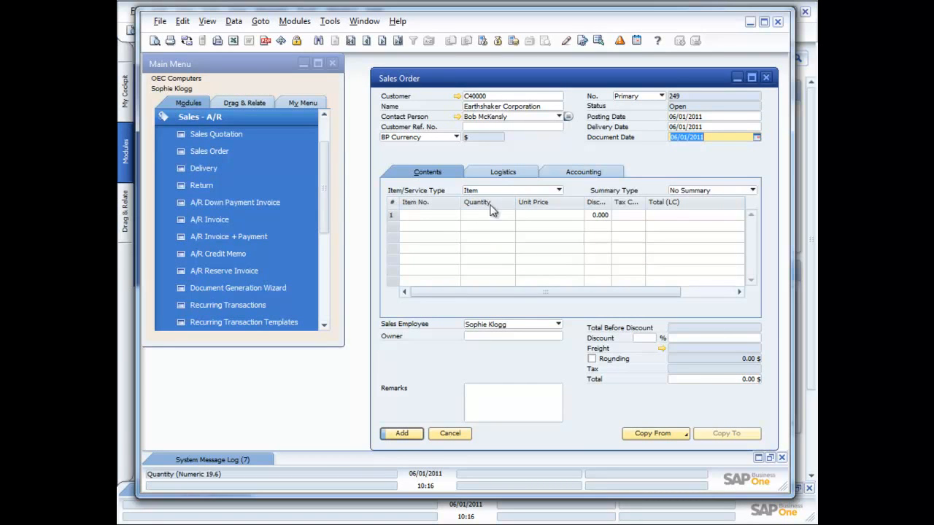
Add item A00001 to the order's first line with a quantity of 5
click(434, 216)
key(Tab)
double_click(572, 310)
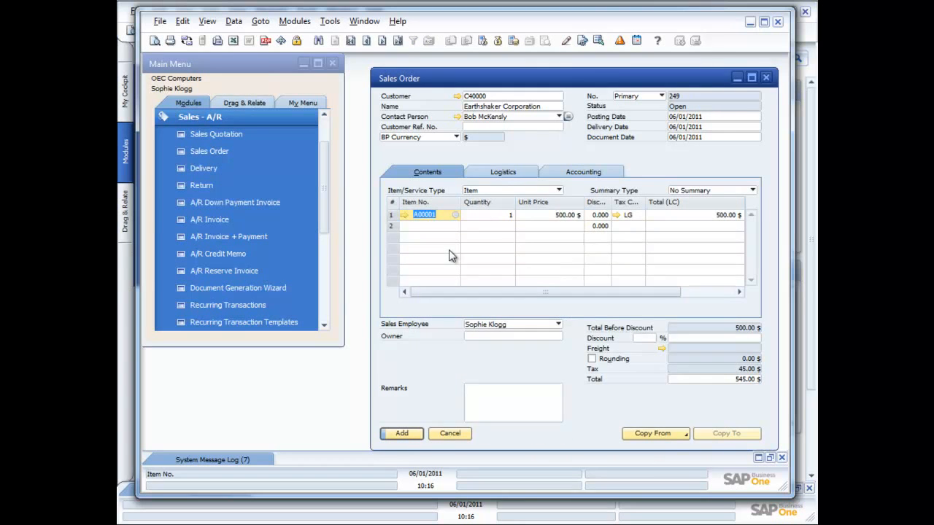
click(508, 217)
text(5)
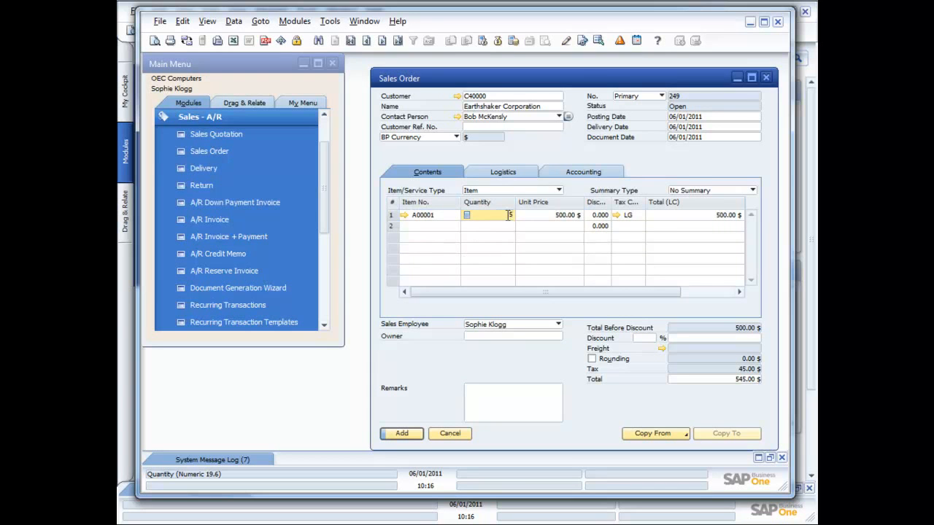
key(Tab)
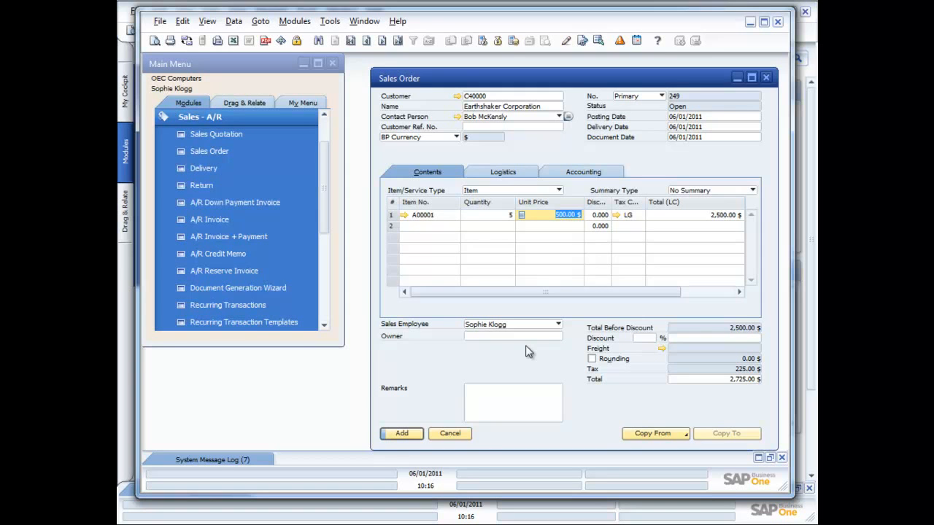
Submit the sales order for authorization with the Order Approval remark "Please approve this order"
click(400, 435)
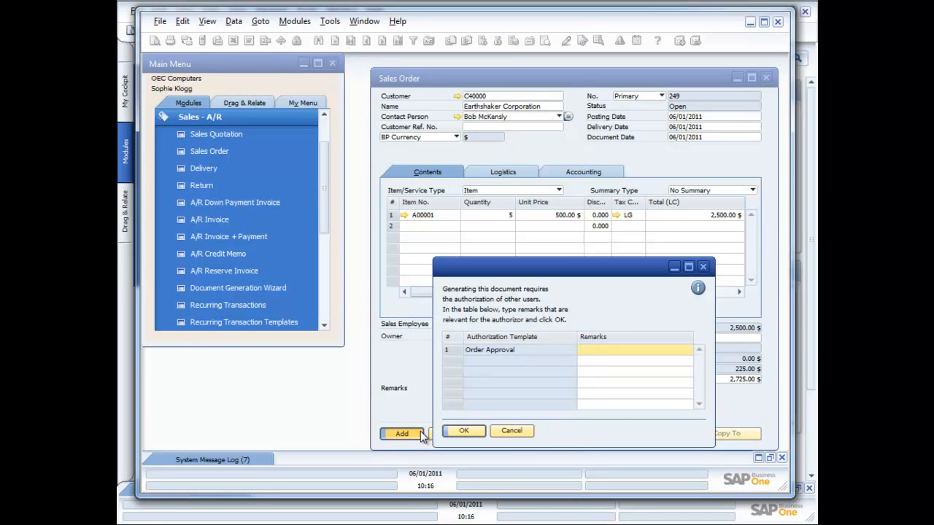
drag(504, 270, 466, 214)
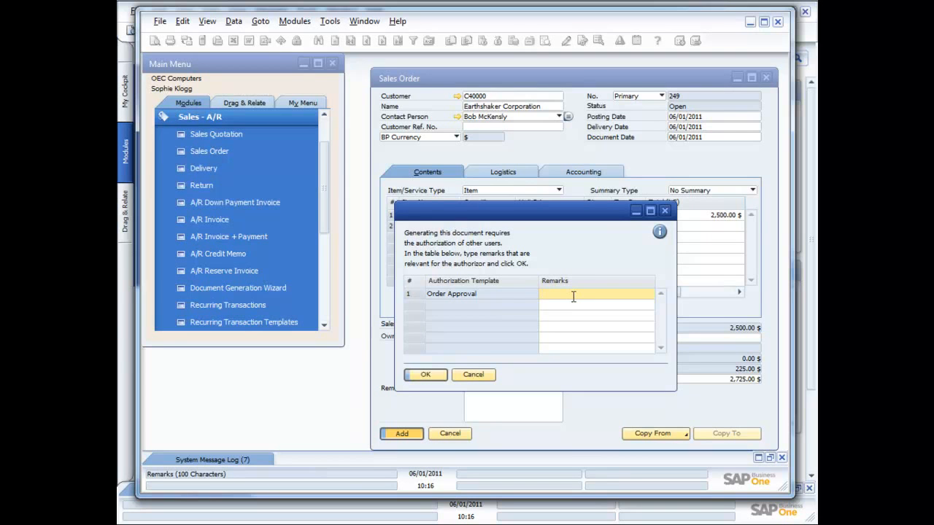
text(Please approve this order)
click(426, 374)
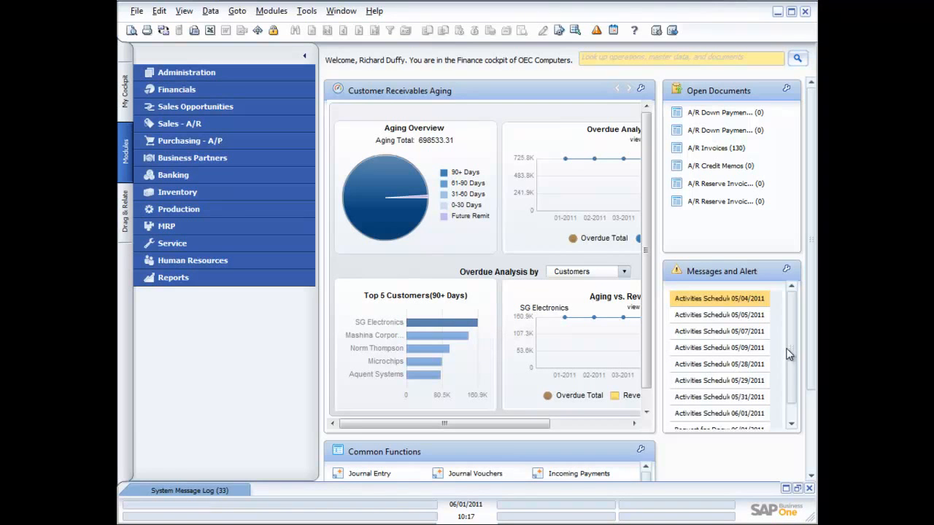
In the approver's cockpit, open the request for document approval from the messages and move its overview window clear of the message list
drag(790, 349, 796, 388)
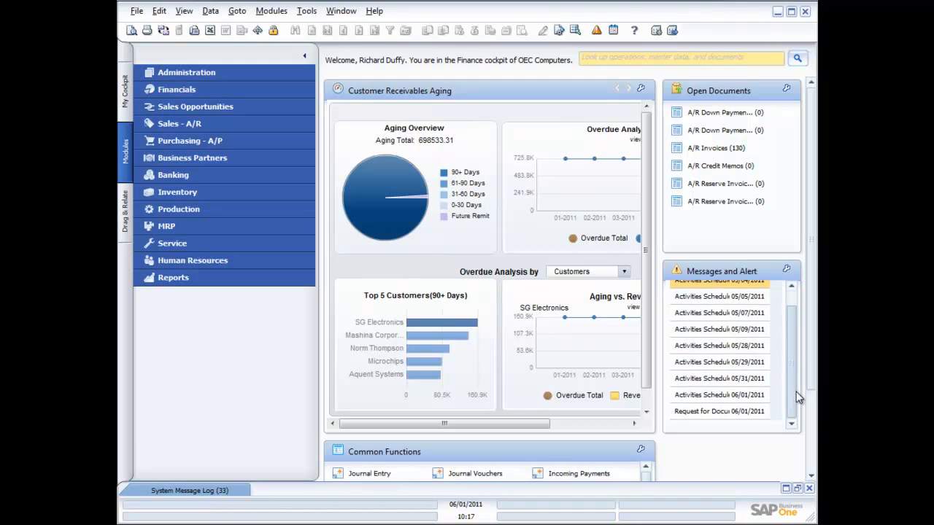
click(709, 416)
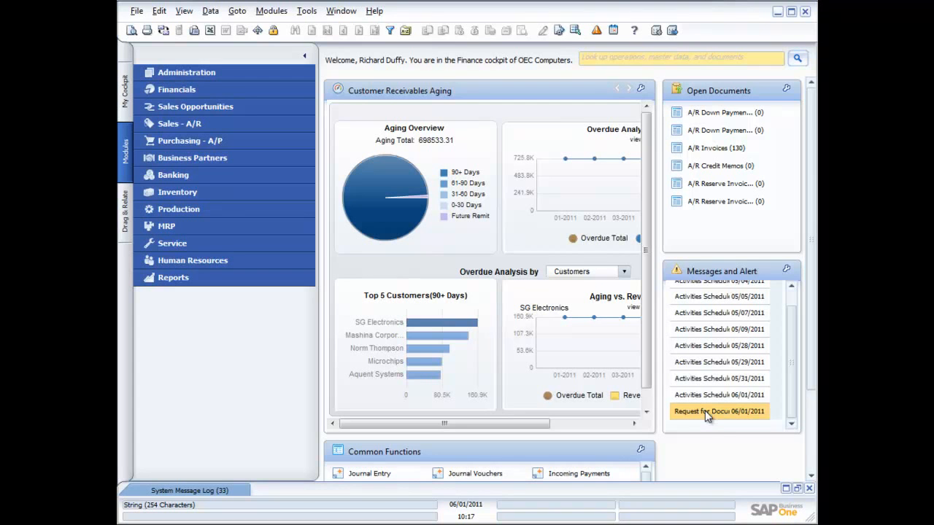
double_click(705, 411)
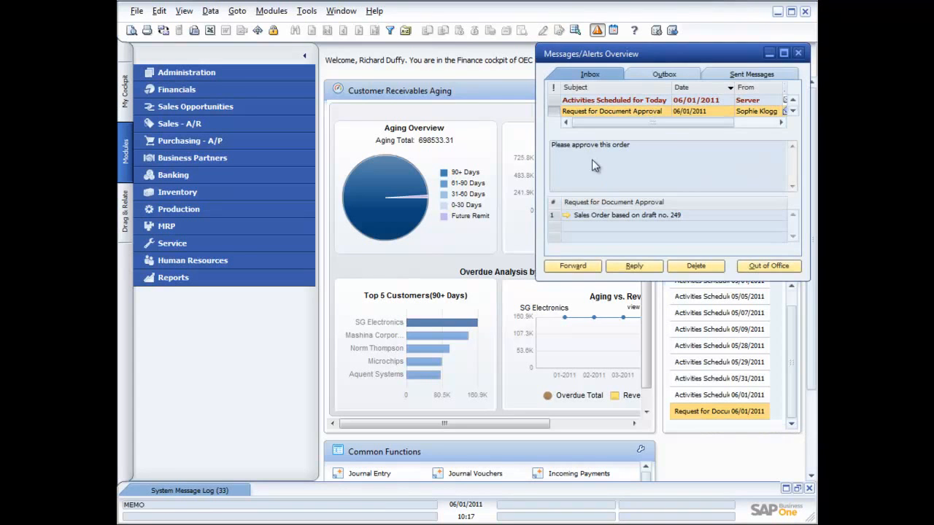
drag(635, 53, 420, 86)
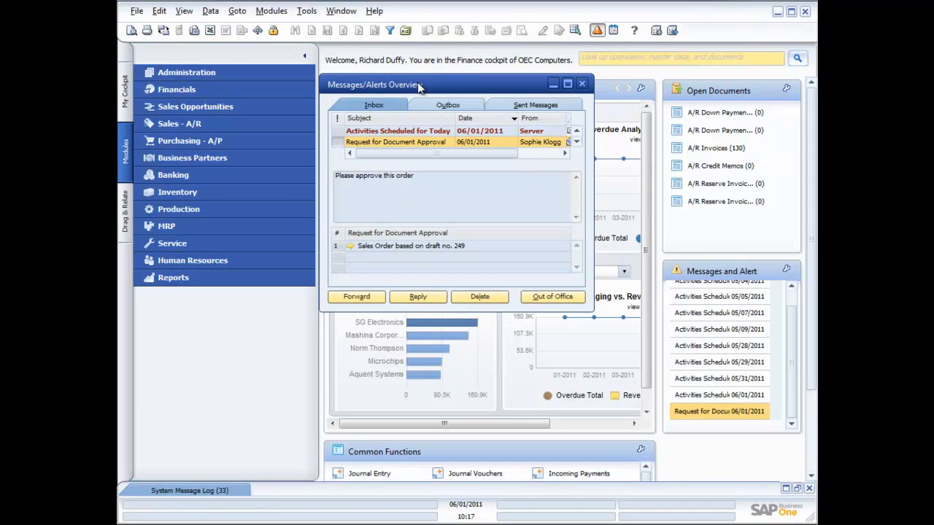
Open the approval request linked to the draft sales order and view the available decision options
click(349, 247)
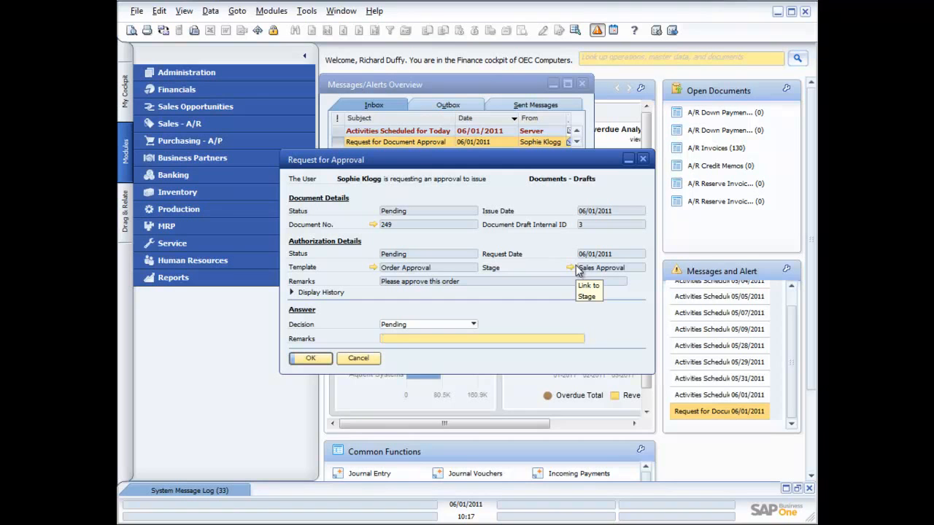
click(473, 326)
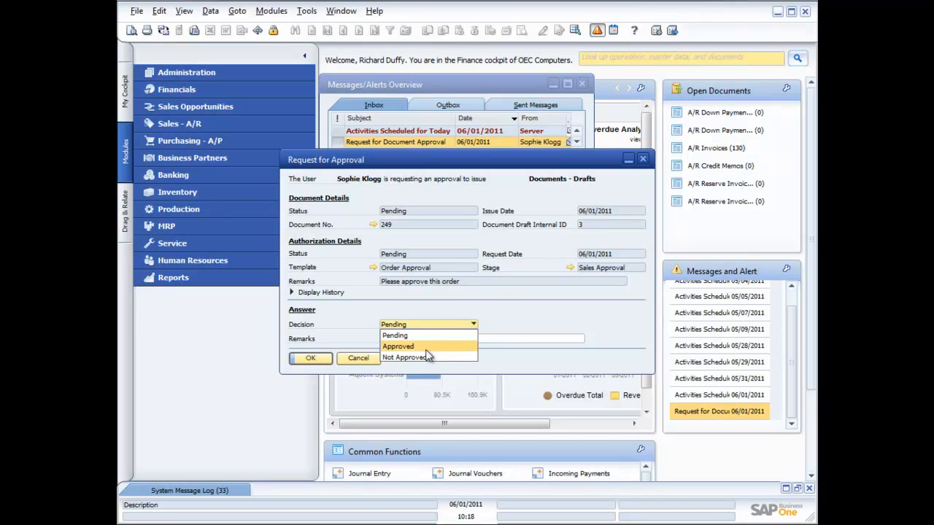
click(516, 318)
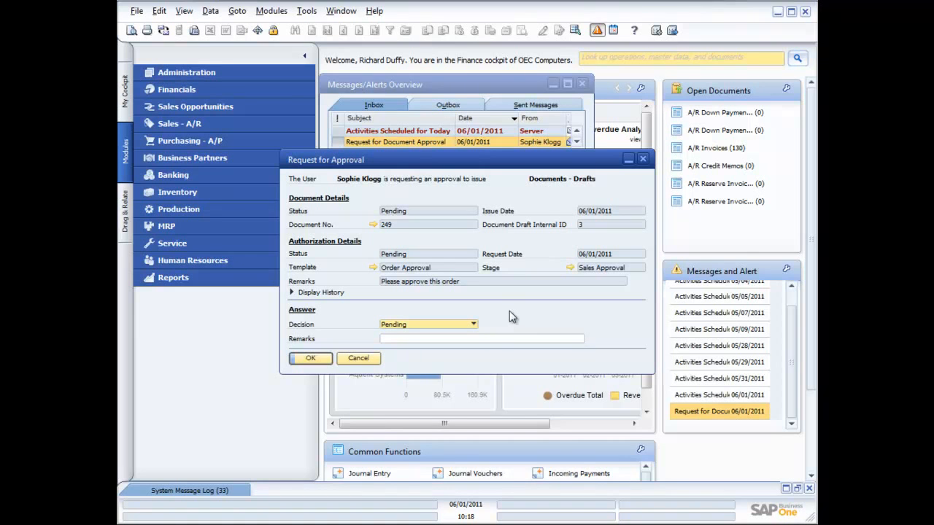
Open the pending draft sales order from the approval request and check its gross profit
click(373, 224)
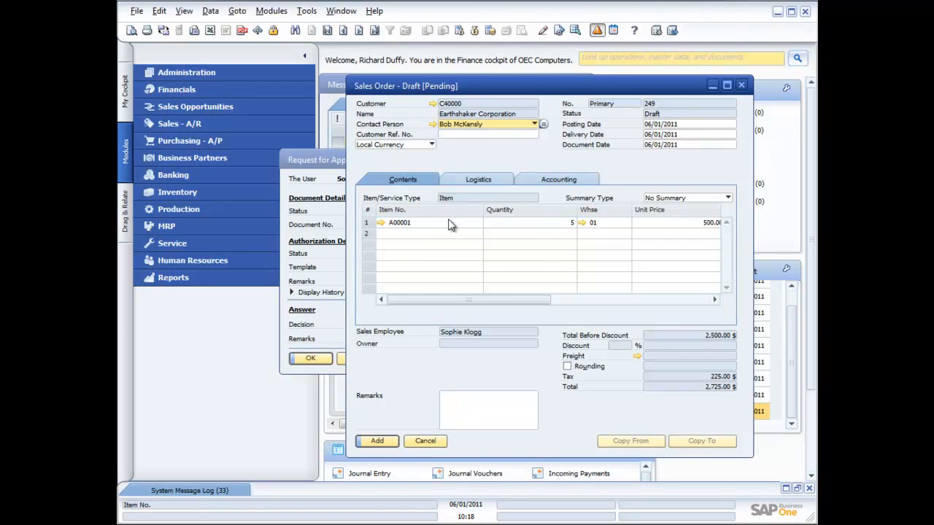
drag(540, 299, 560, 300)
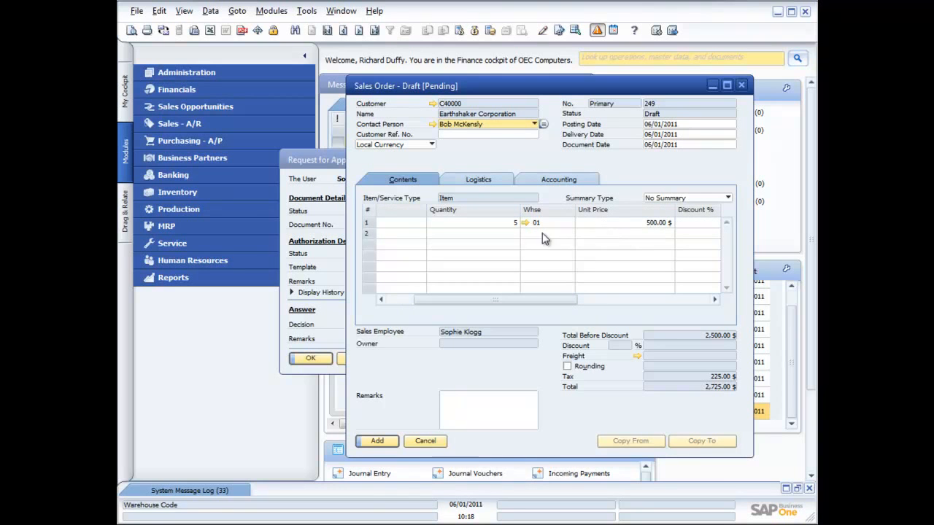
right_click(591, 226)
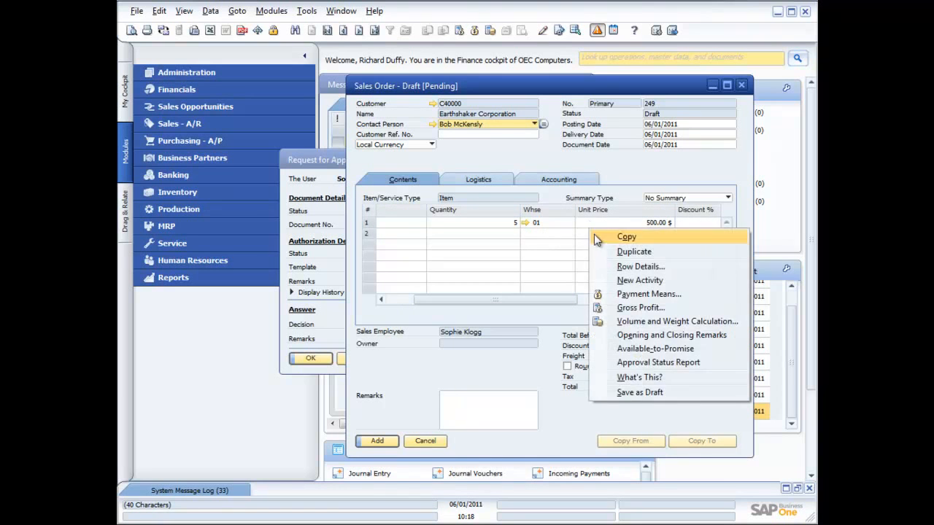
click(628, 309)
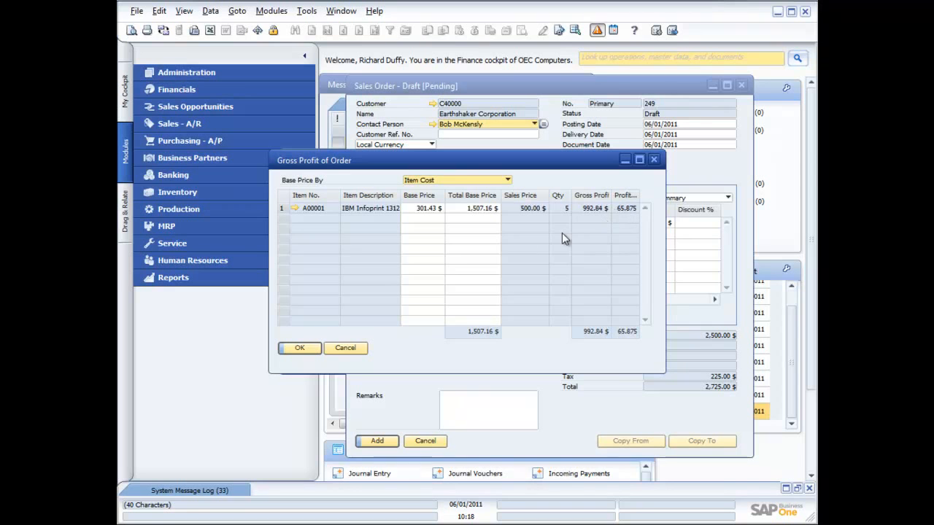
click(307, 348)
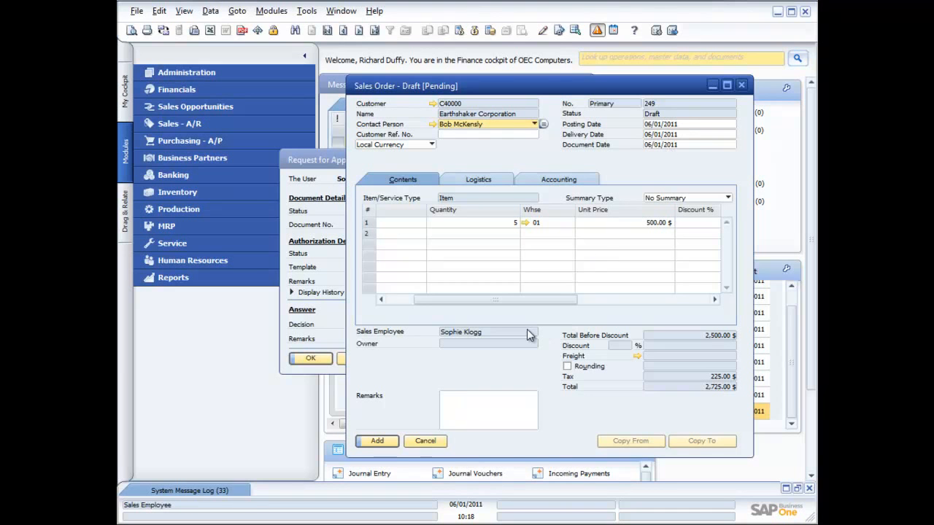
click(741, 86)
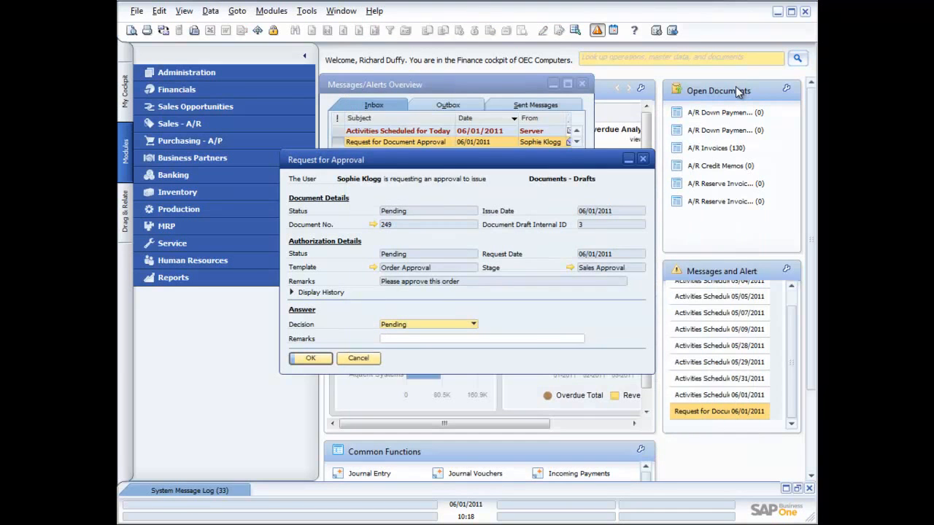
Reopen the draft sales order from the approval request to review its customer details, leaving the draft closed again
click(374, 225)
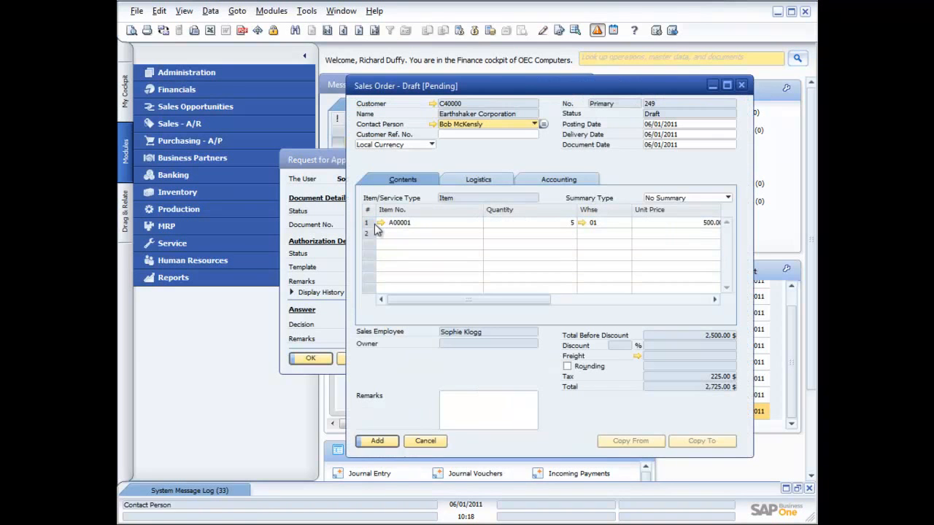
click(431, 104)
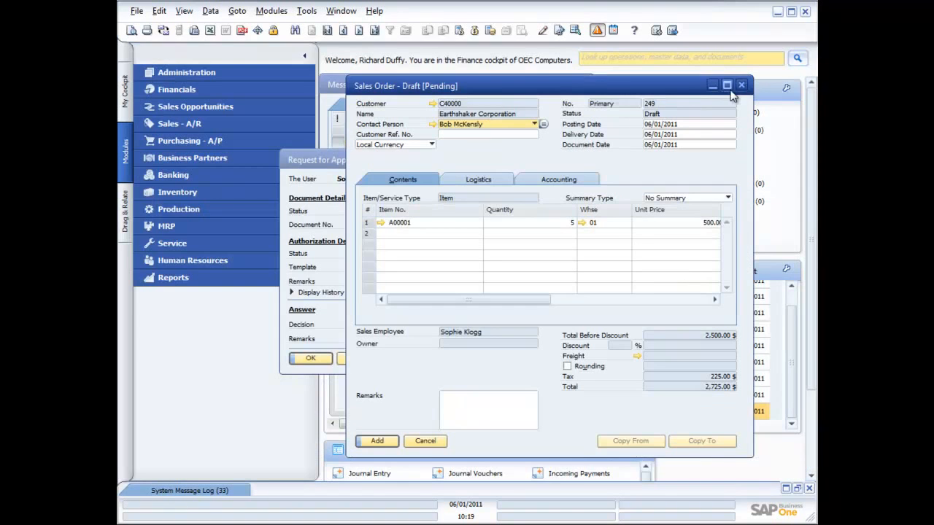
click(741, 86)
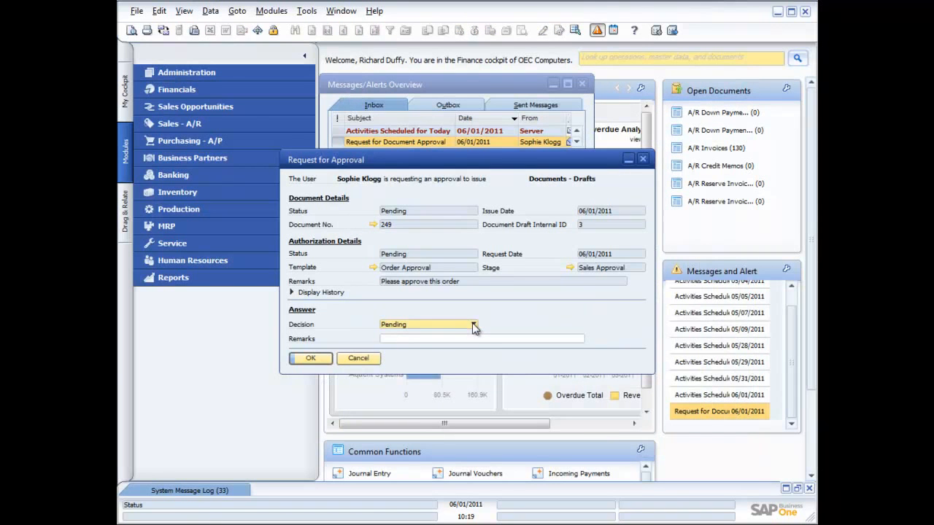
Set the approval request's decision to Approved, save the answer and close the request
click(473, 326)
click(407, 346)
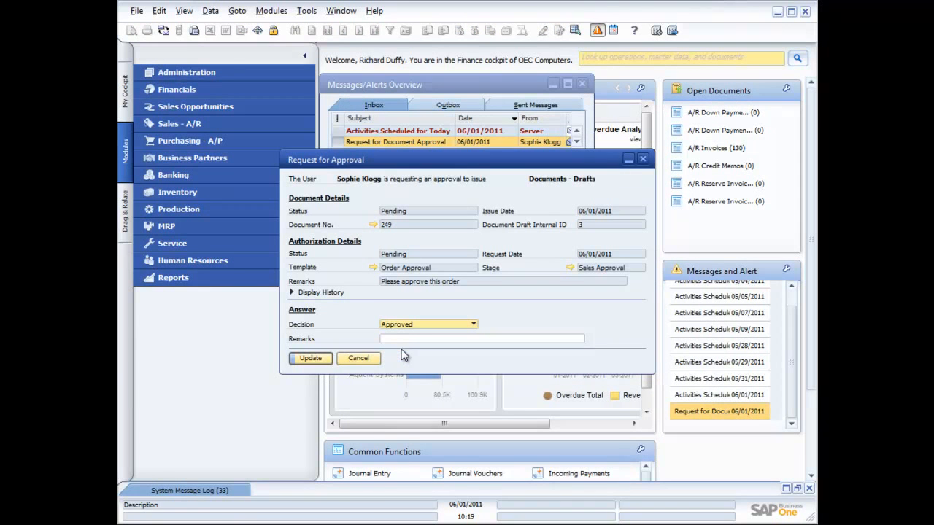
click(311, 358)
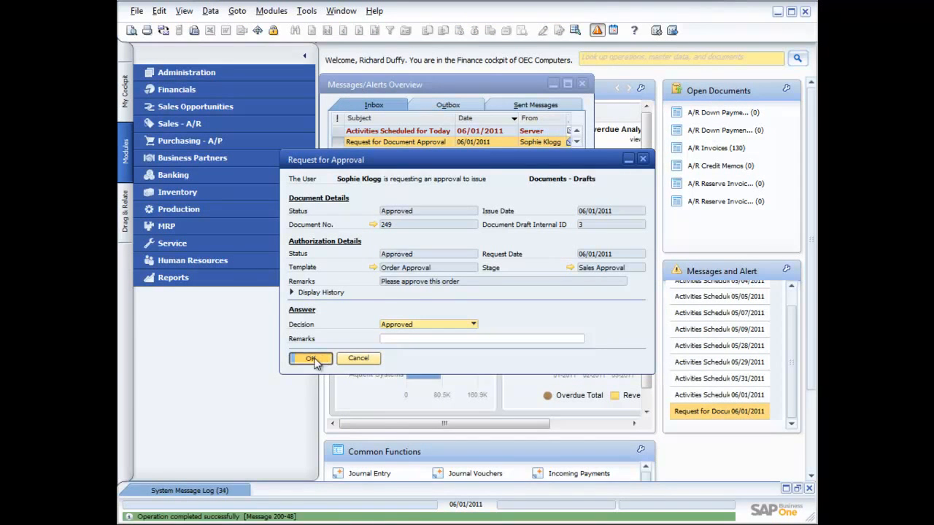
click(312, 359)
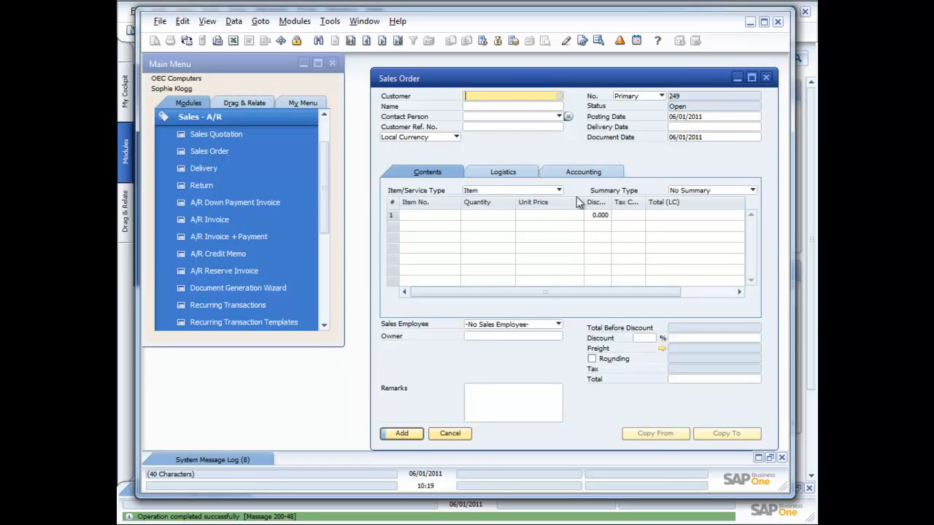
In the sales user's window, close the empty sales order and open the approved draft from the "Document generation approved" message
click(765, 77)
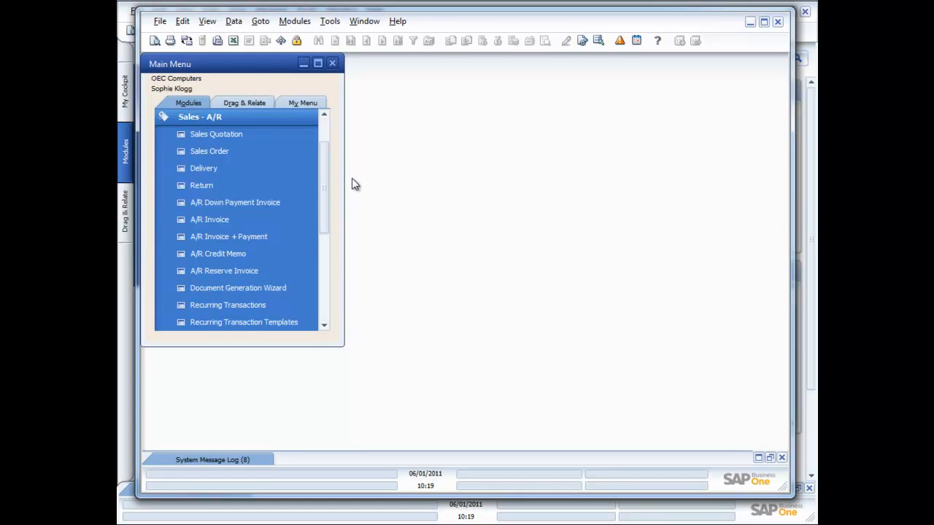
click(257, 122)
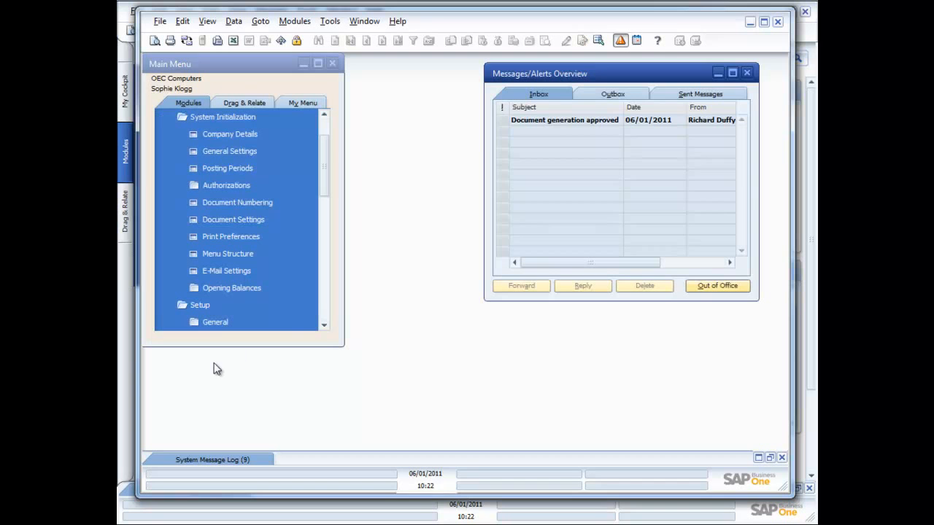
click(578, 121)
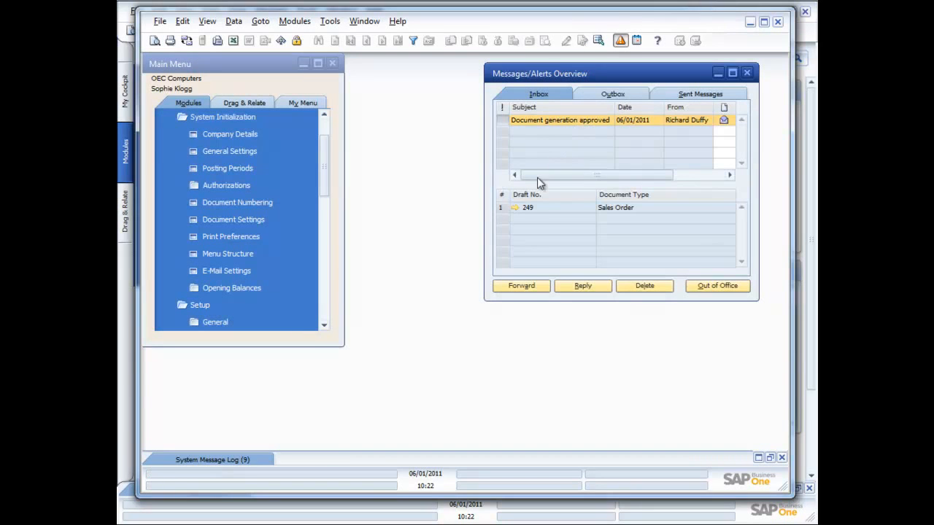
click(515, 208)
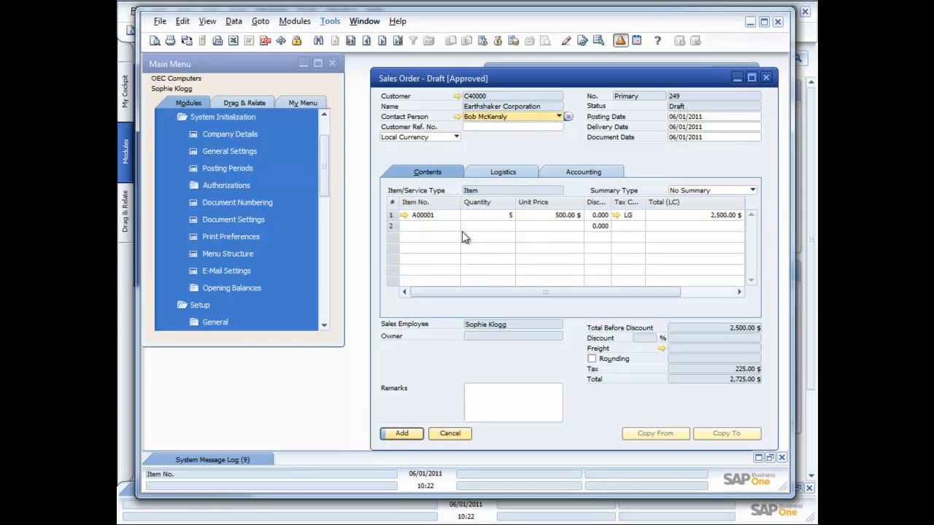
Review the approval status report of the approved draft sales order and close the report
right_click(429, 360)
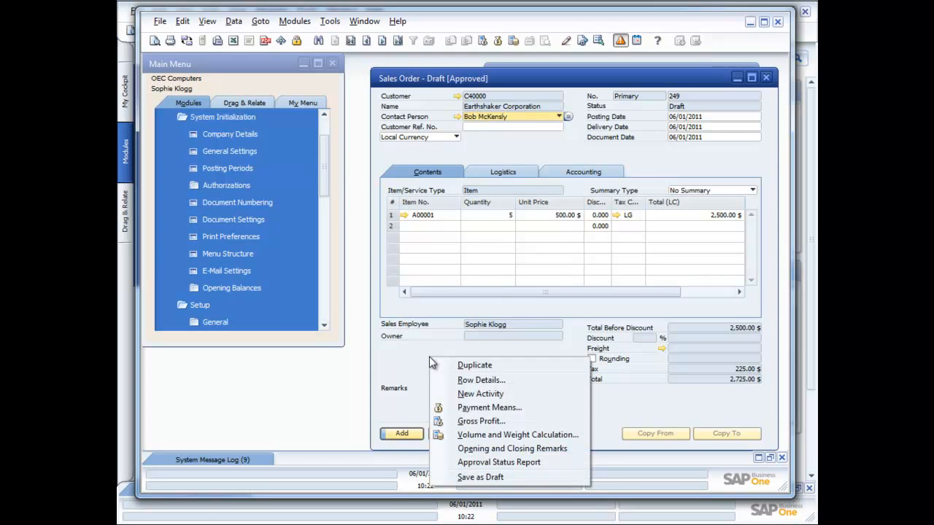
click(487, 462)
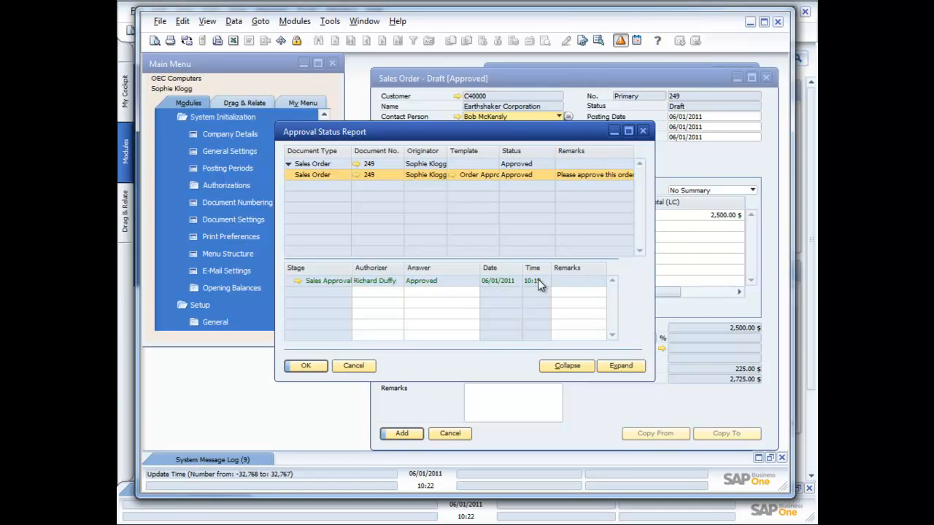
click(319, 368)
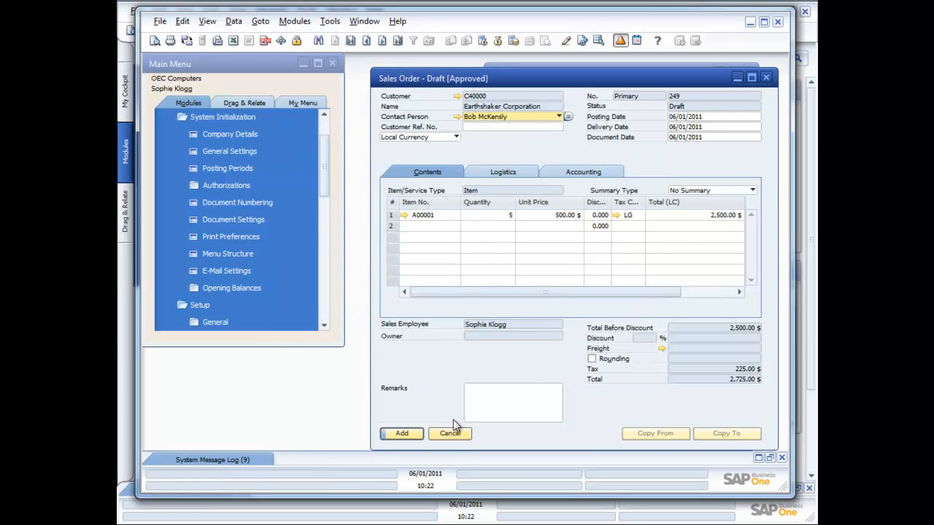
Add the approved draft as a sales order, closing the new blank order and the messages overview
click(403, 434)
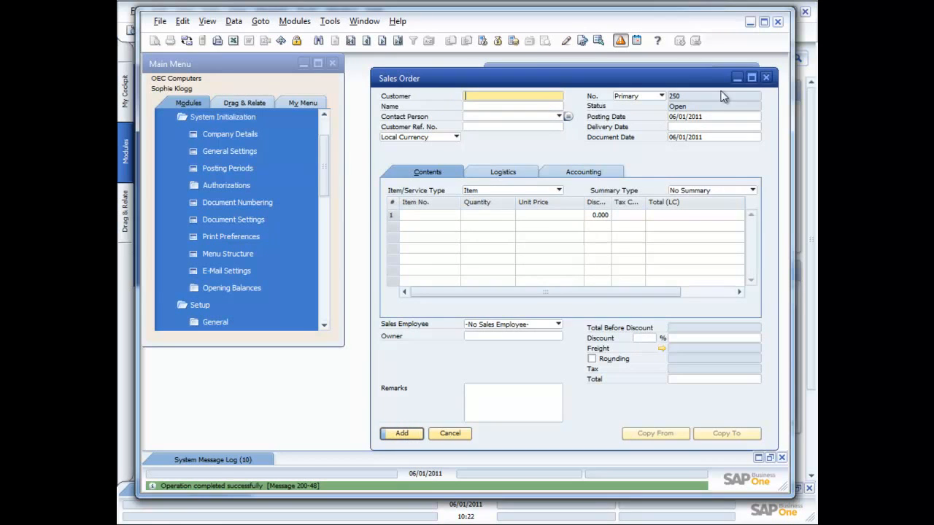
click(766, 78)
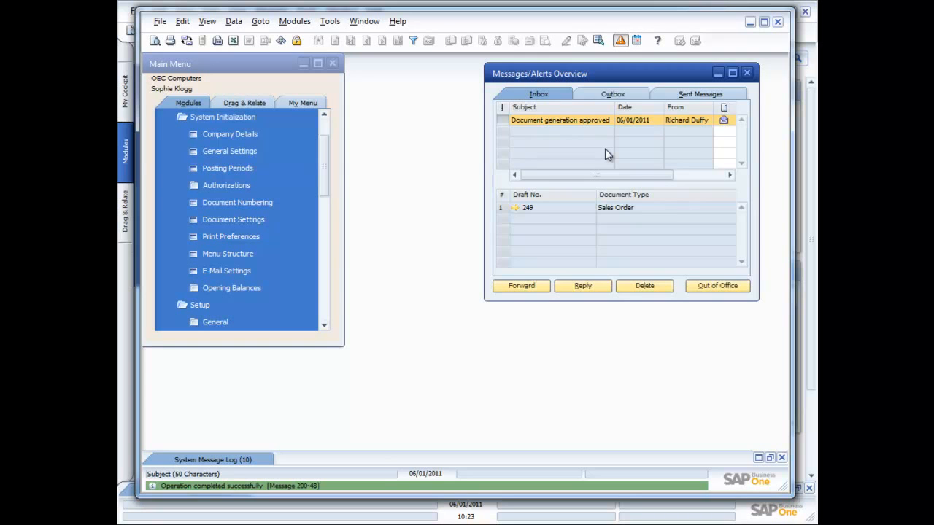
click(747, 73)
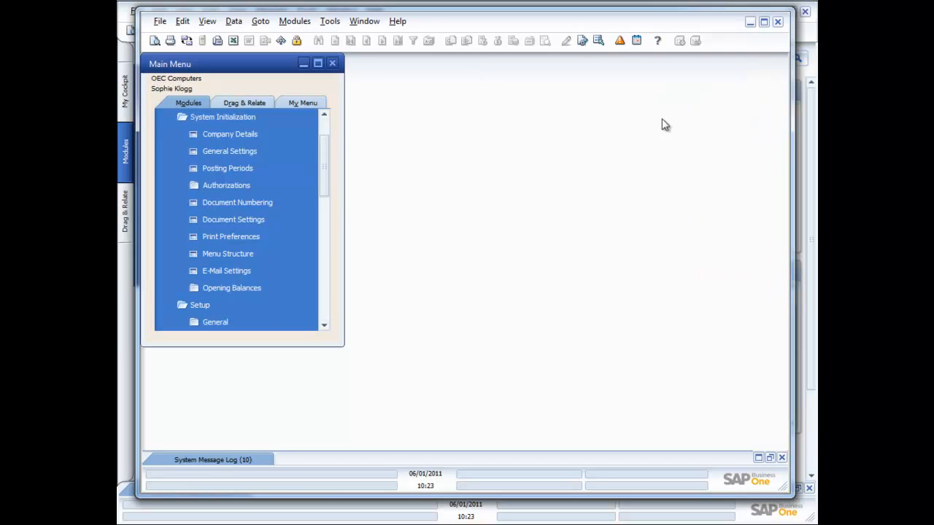
Collapse the System Initialization and Setup folders in the module tree
click(234, 120)
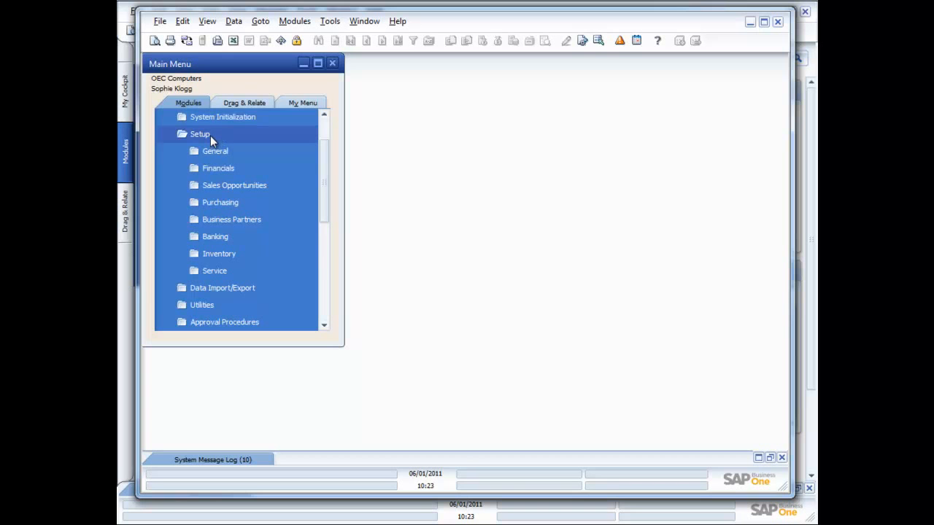
click(211, 117)
click(211, 118)
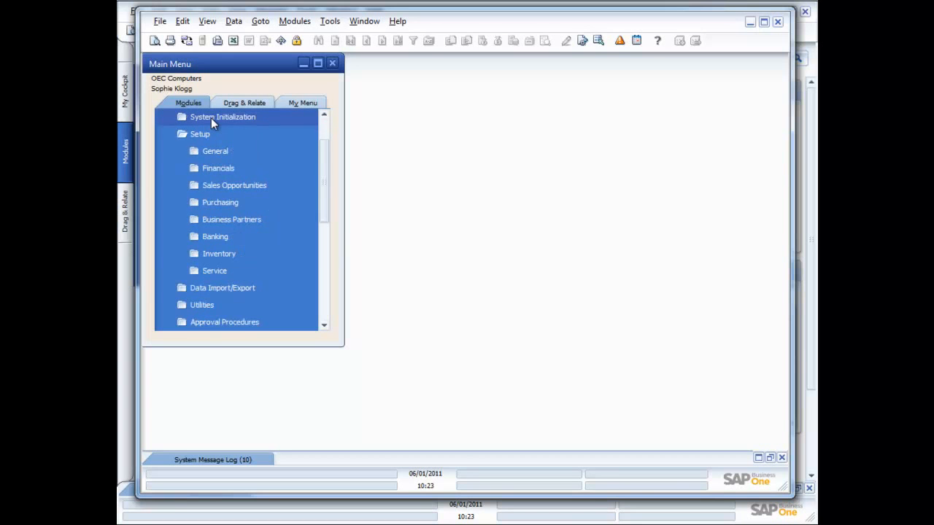
click(204, 134)
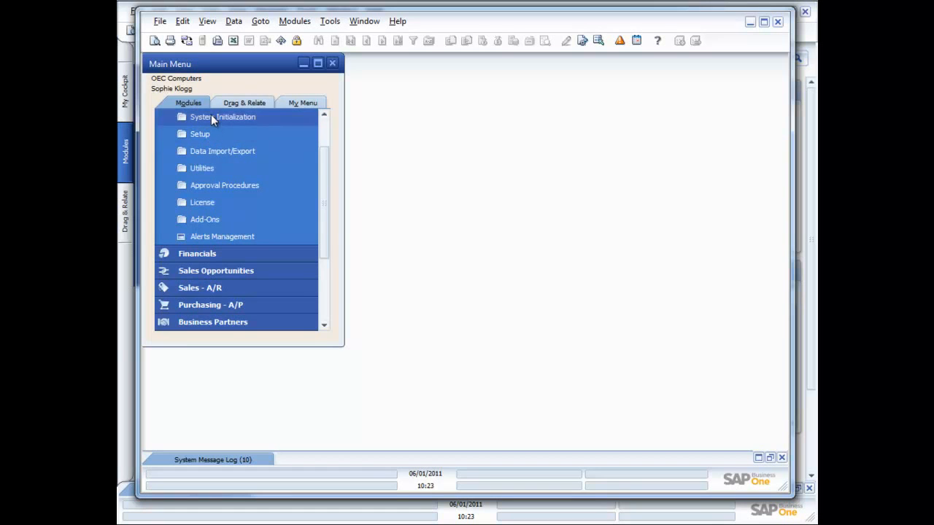
click(211, 116)
click(206, 117)
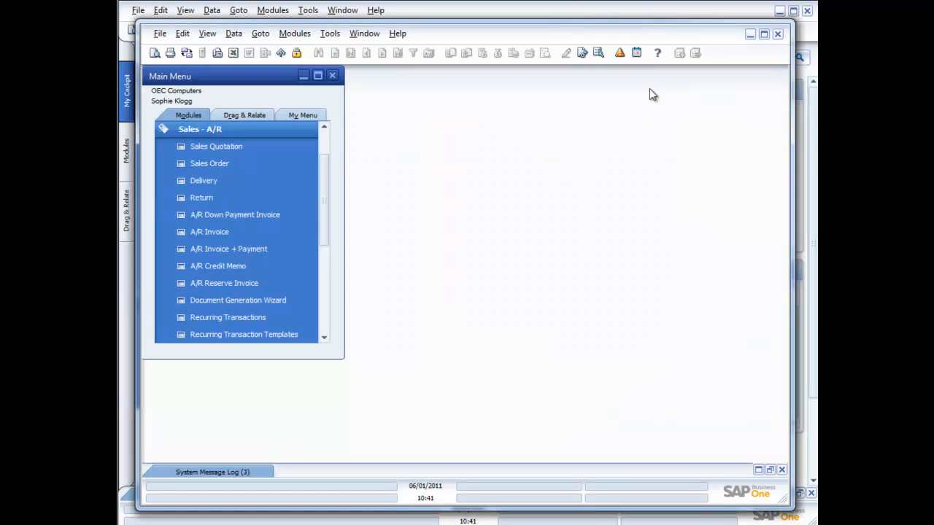
Start a new A/R invoice for the first business partner in the customer list
click(228, 234)
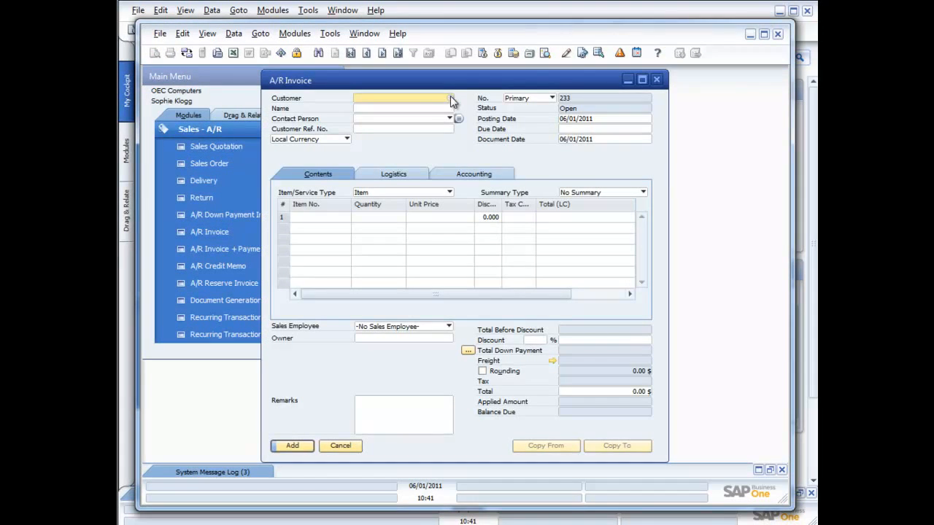
click(450, 98)
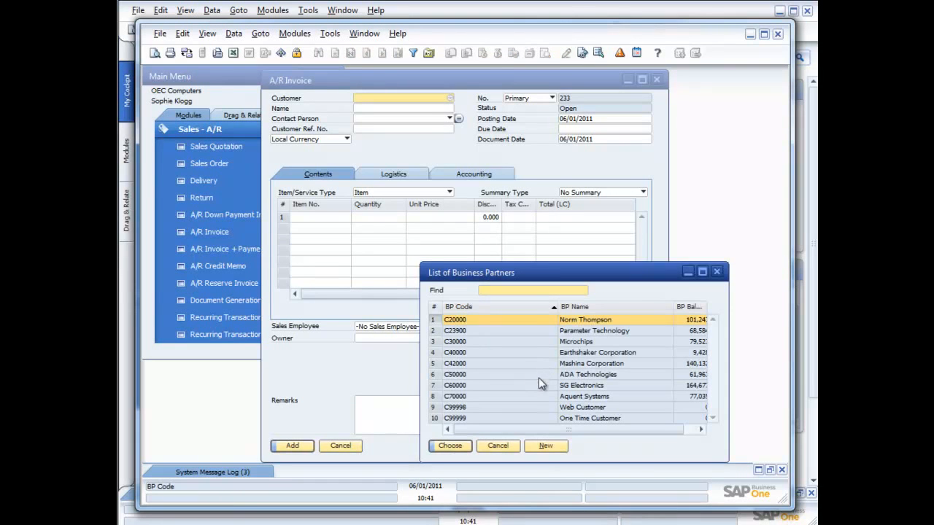
double_click(540, 322)
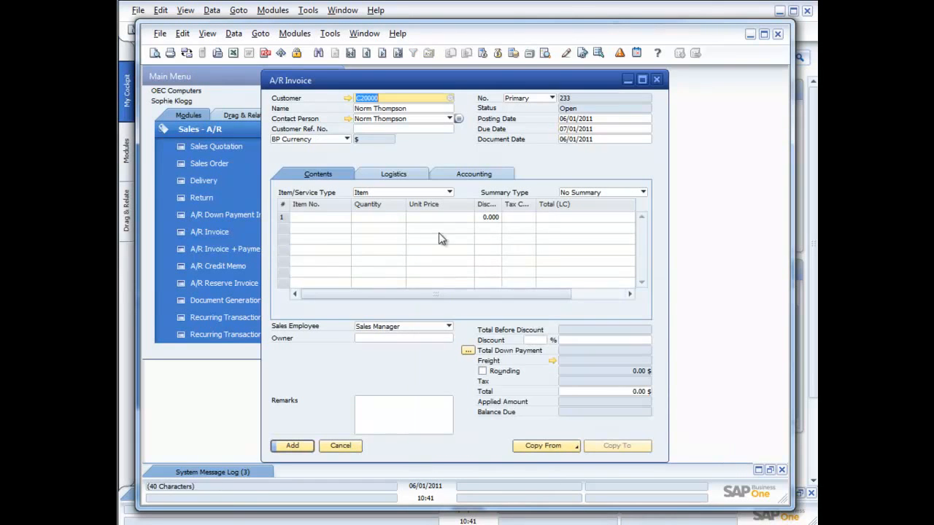
Enter item A00002 on the invoice's first line with a quantity of 5
click(320, 216)
key(Tab)
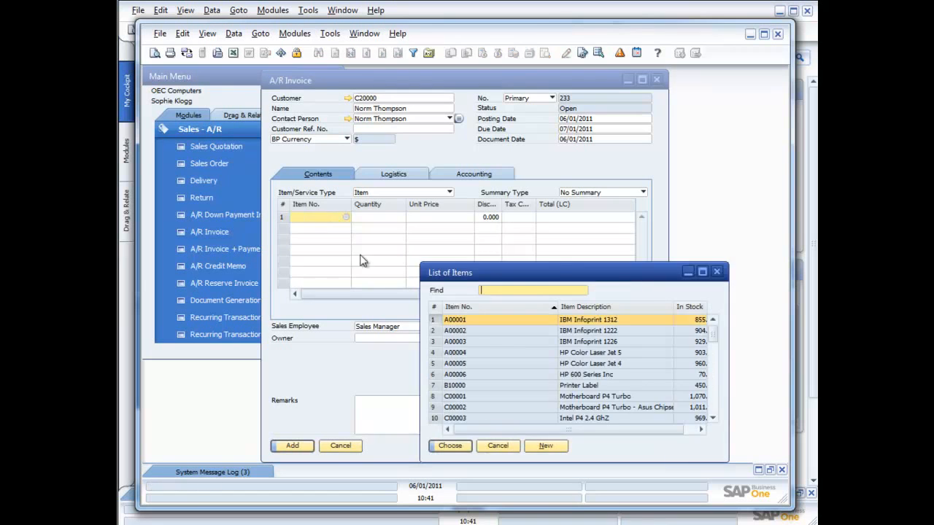
double_click(473, 332)
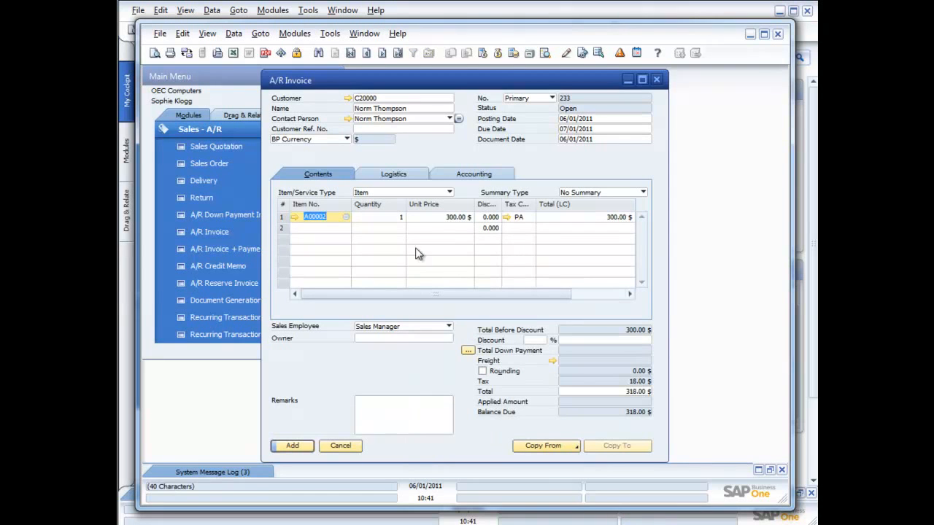
click(394, 218)
text(5)
key(Tab)
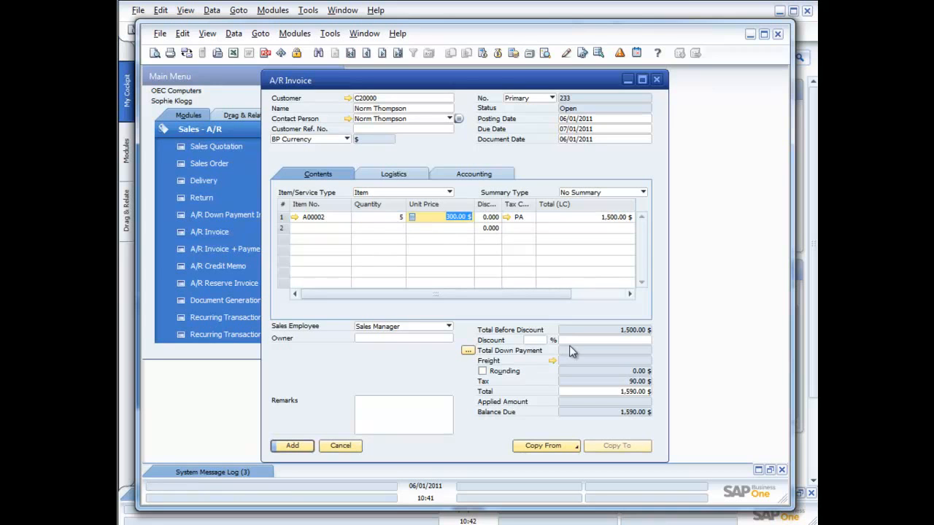
Set the invoice's document discount to 15% and add the invoice, accepting that it cannot be changed
click(535, 341)
text(15)
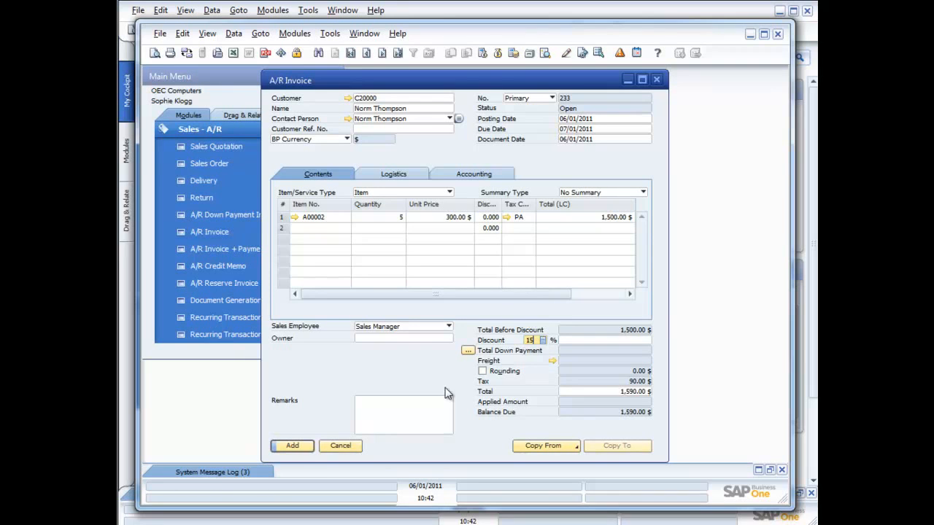
click(300, 446)
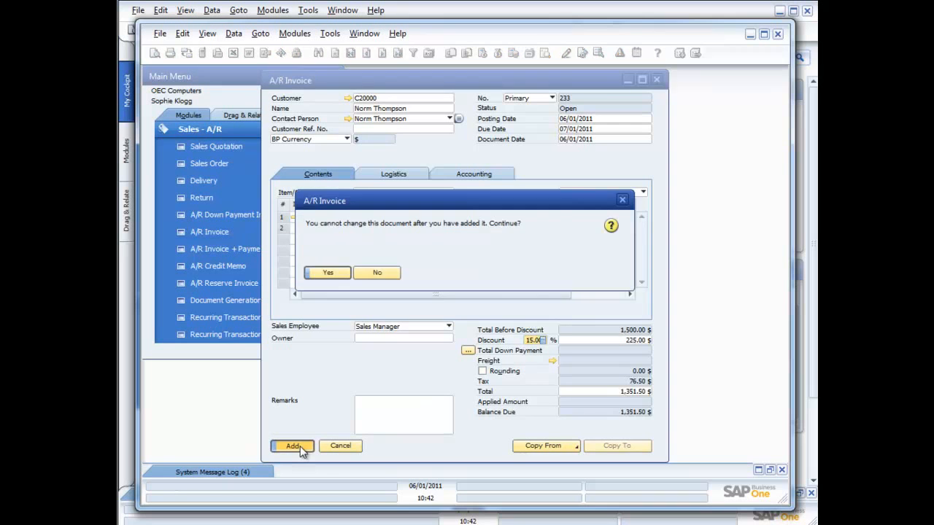
click(337, 275)
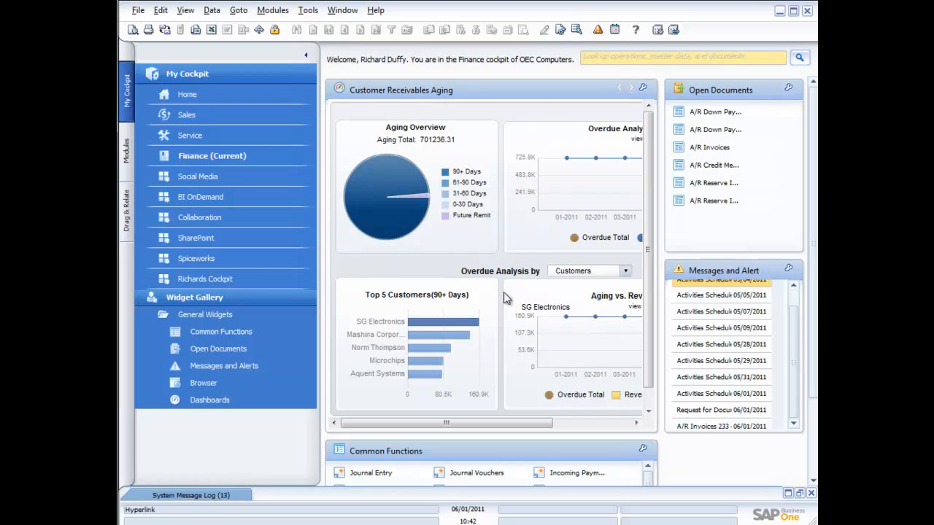
In the approver's window, open the messages overview and open the A/R invoice linked in the "Deviation from Discount (in %)" alert
mouse_move(796, 370)
mouse_down()
mouse_move(796, 400)
mouse_move(793, 319)
mouse_move(796, 356)
mouse_up()
click(598, 29)
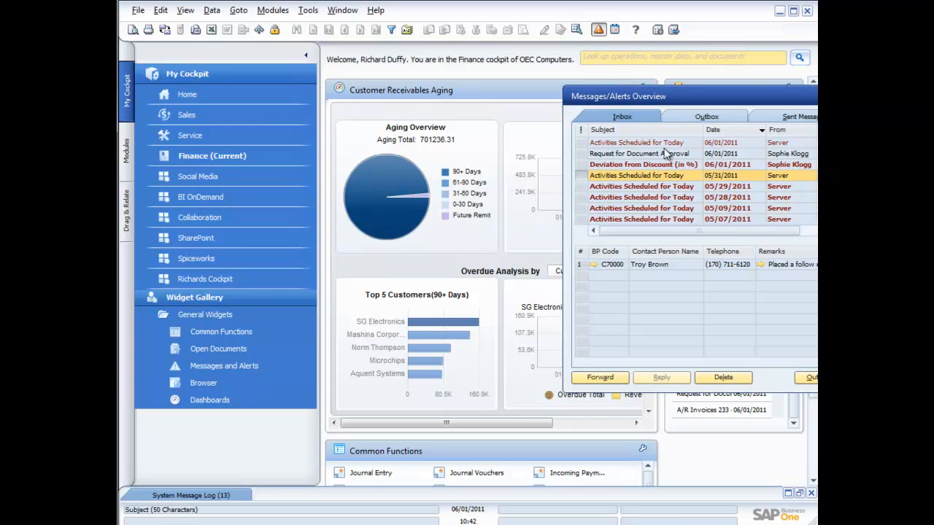
drag(632, 96, 547, 74)
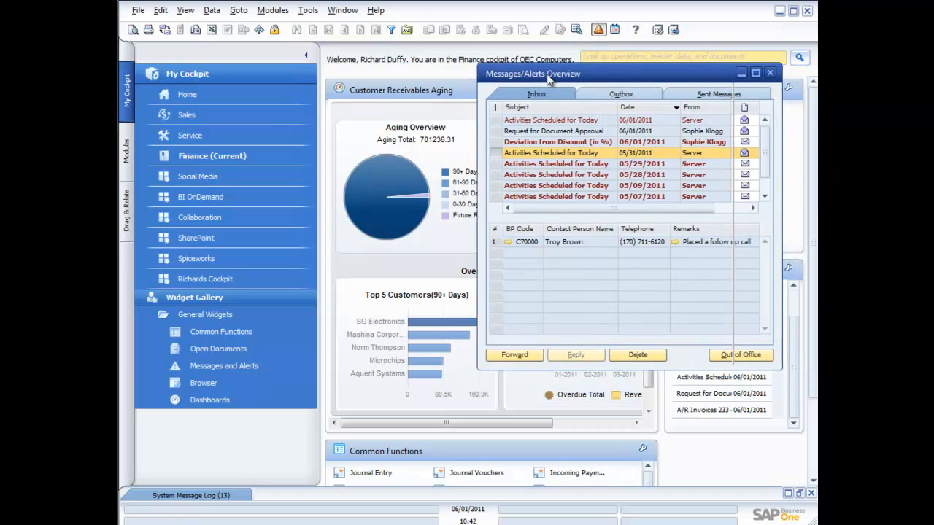
click(574, 142)
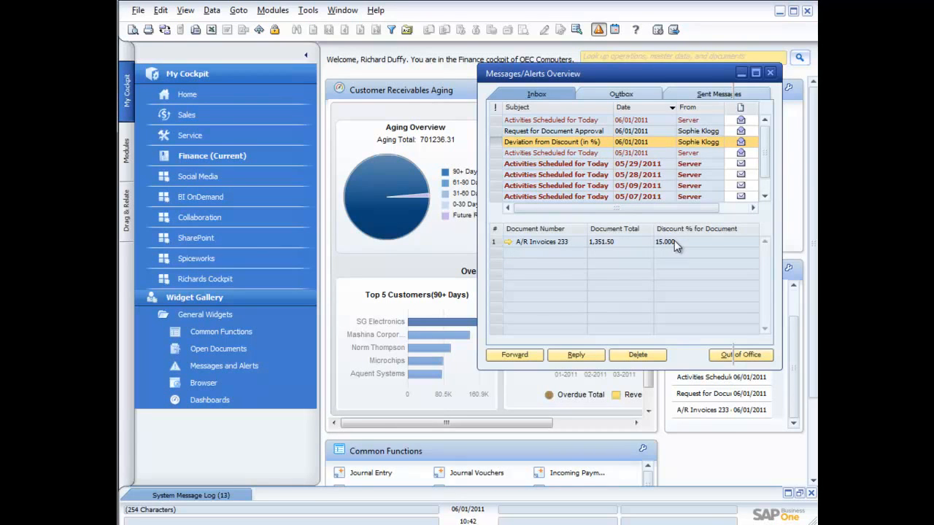
click(508, 241)
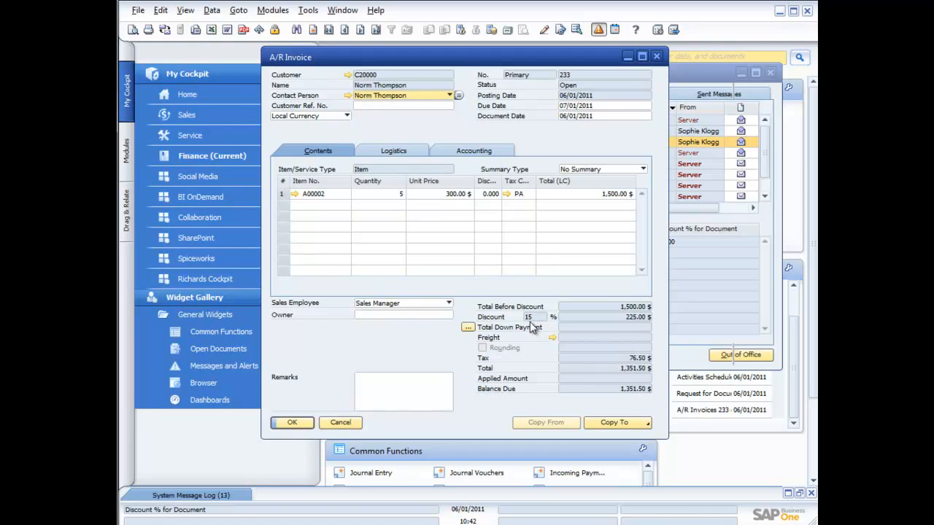
Check the invoice's gross profit and profit percentage, closing the invoice and the messages overview when done
right_click(450, 194)
click(494, 283)
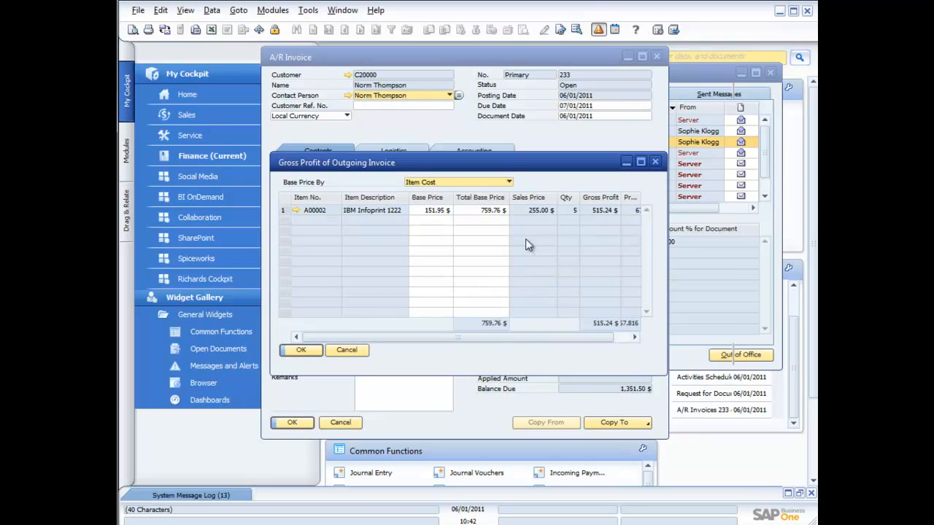
drag(607, 338, 621, 344)
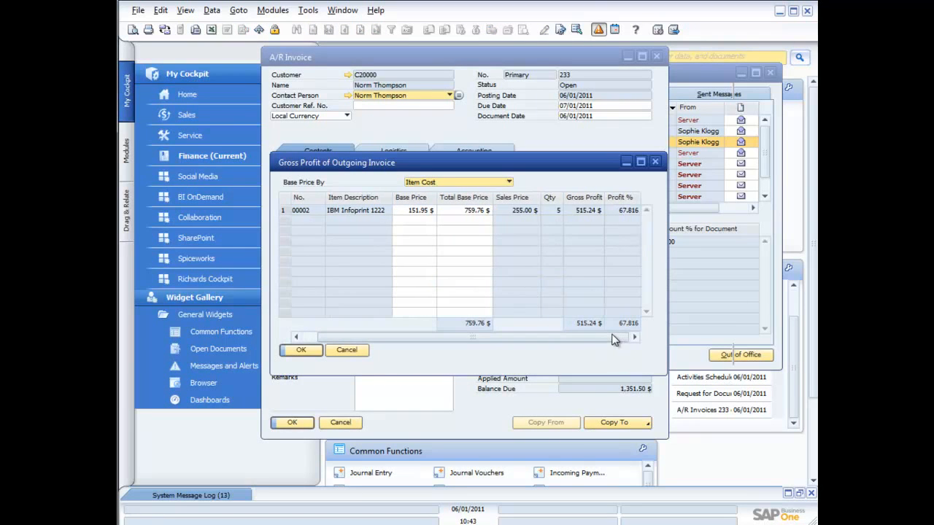
drag(549, 339, 534, 339)
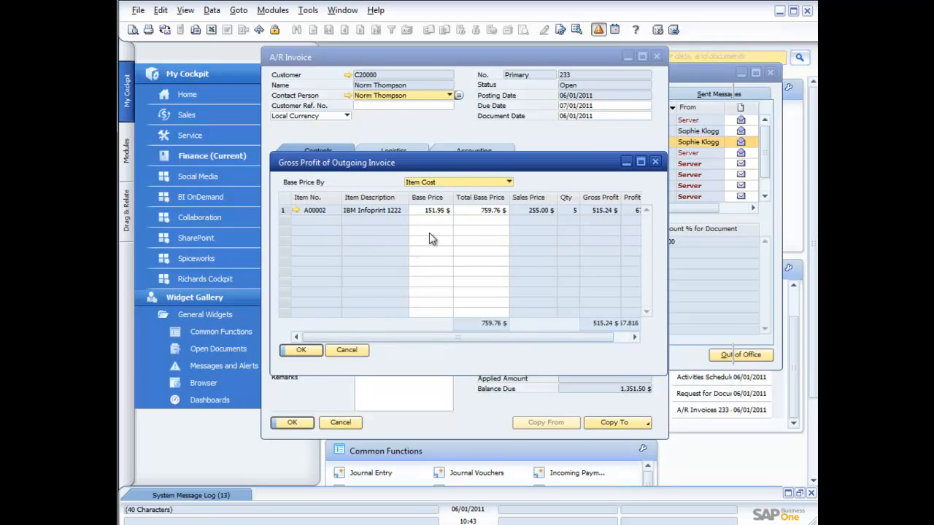
click(350, 351)
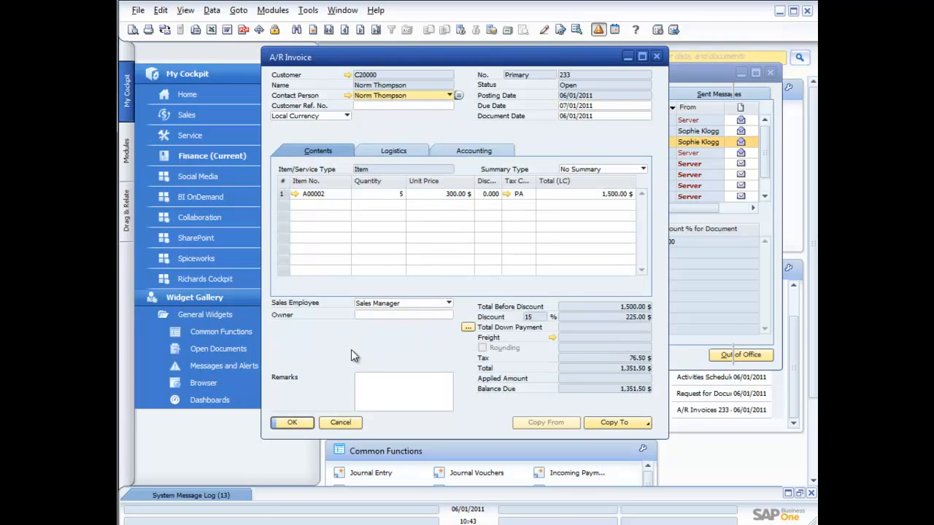
click(341, 423)
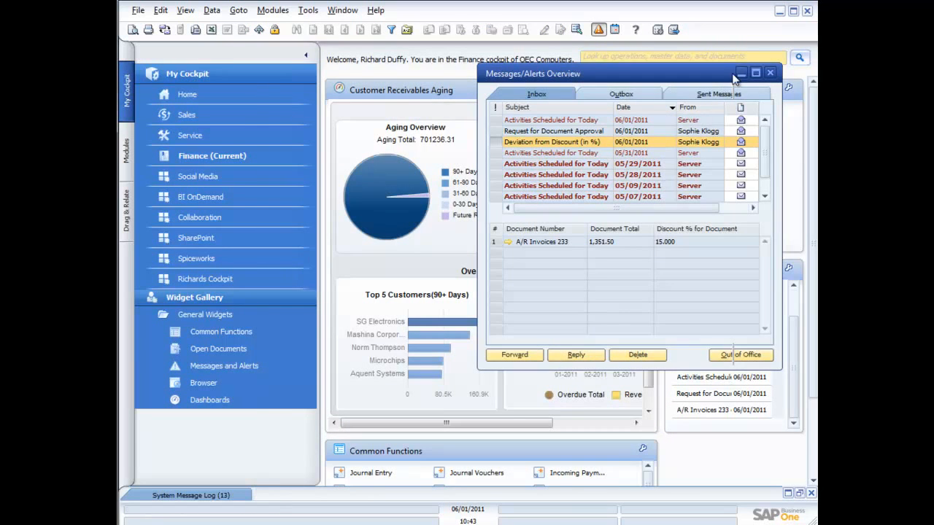
click(769, 72)
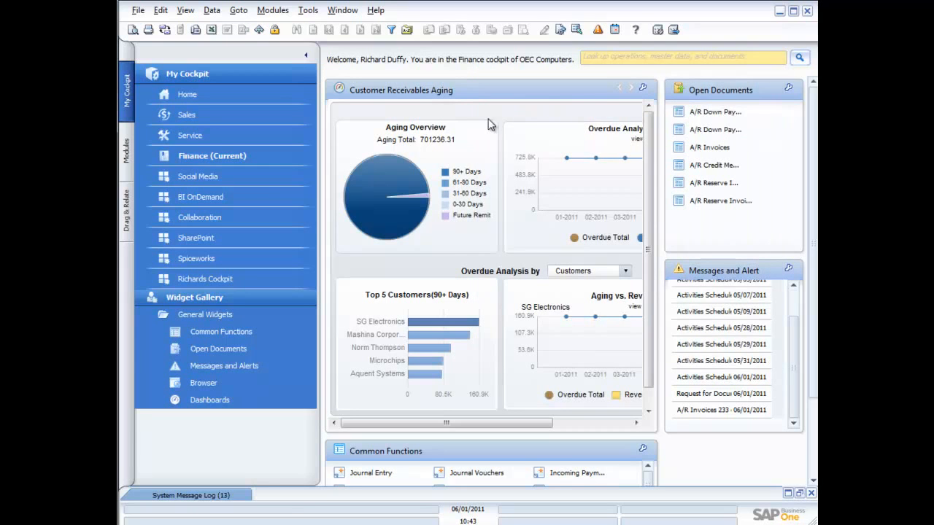
Open Alerts Management and display the first alert definition, Deviation from Budget
click(126, 154)
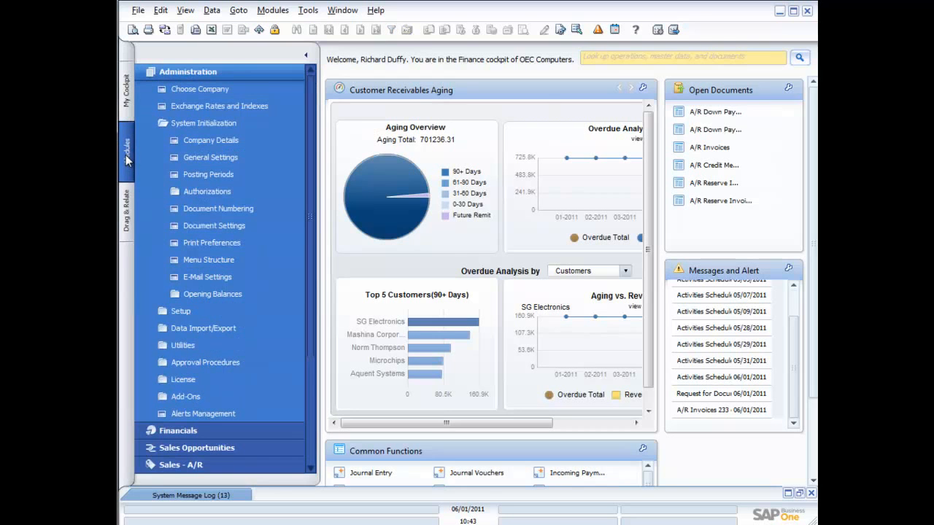
click(225, 126)
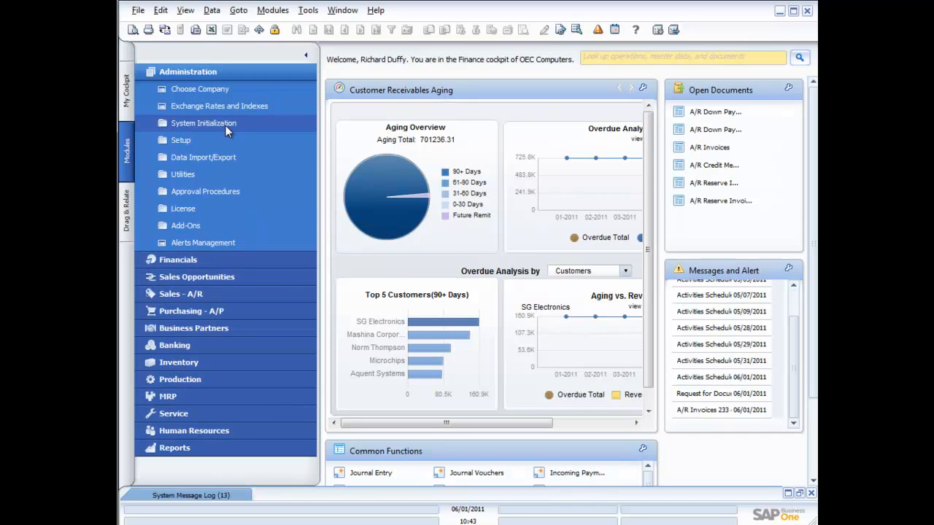
click(217, 73)
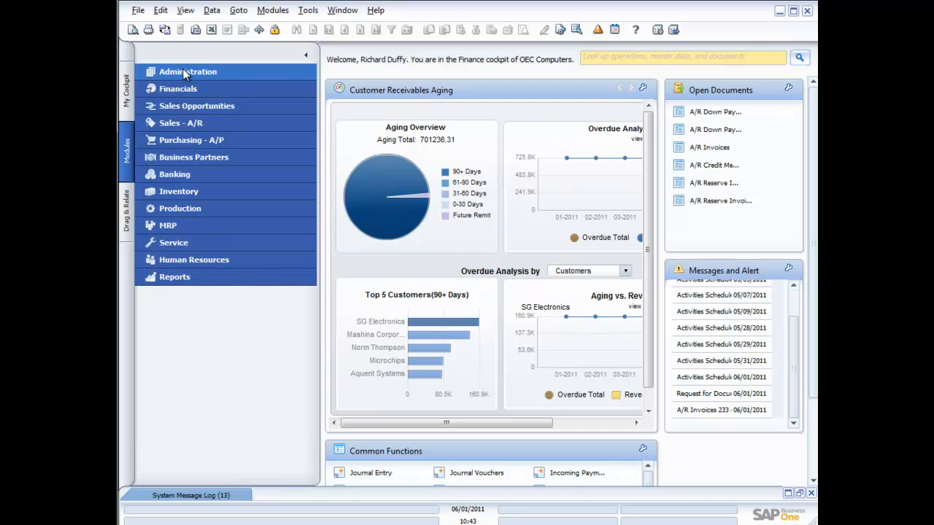
click(186, 73)
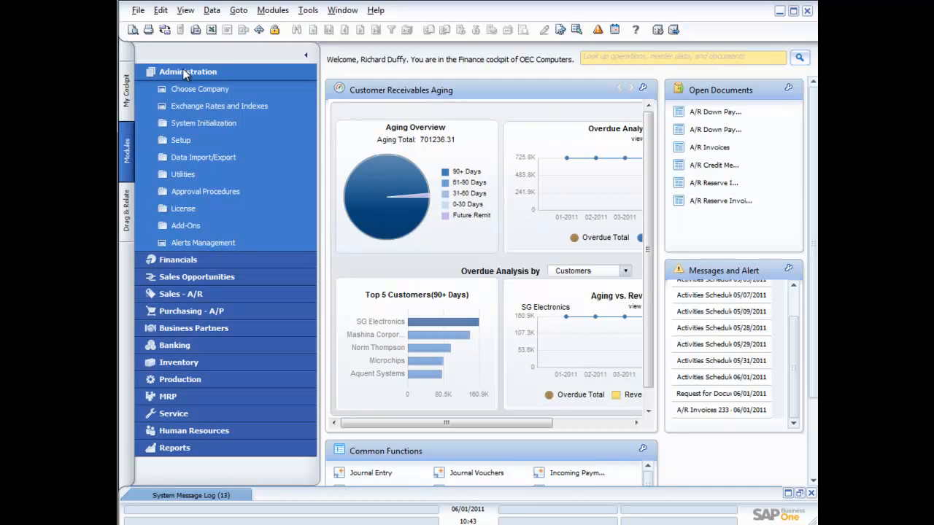
click(192, 243)
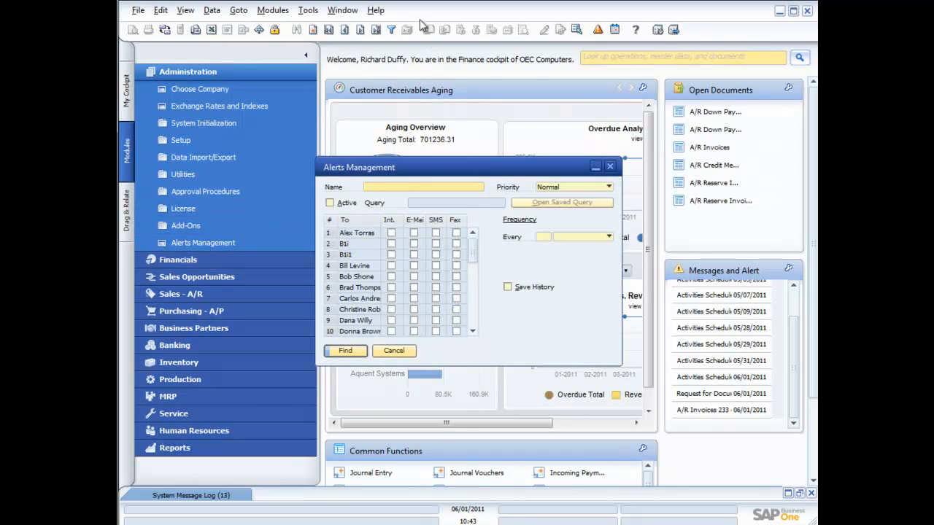
click(330, 31)
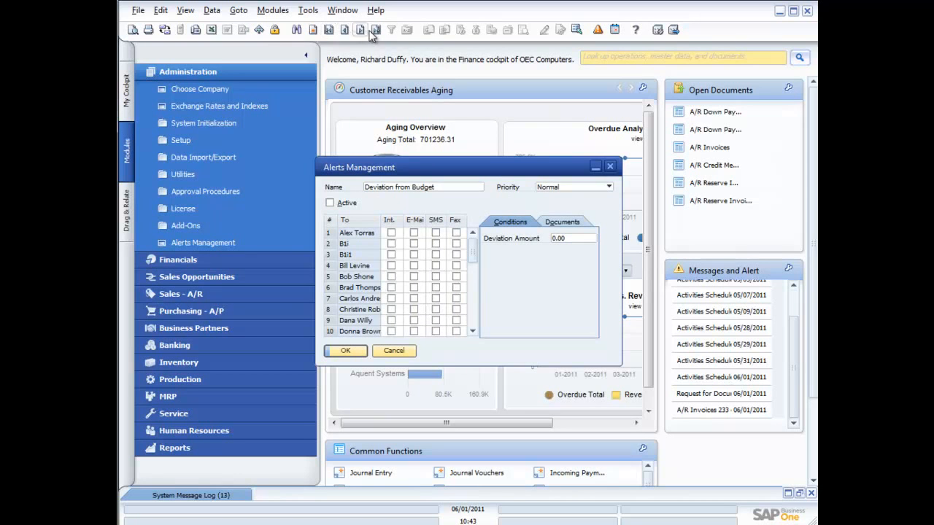
Review the Deviation from Discount (in %) alert's discount condition, recipients and document types, closing the alert without saving
click(361, 30)
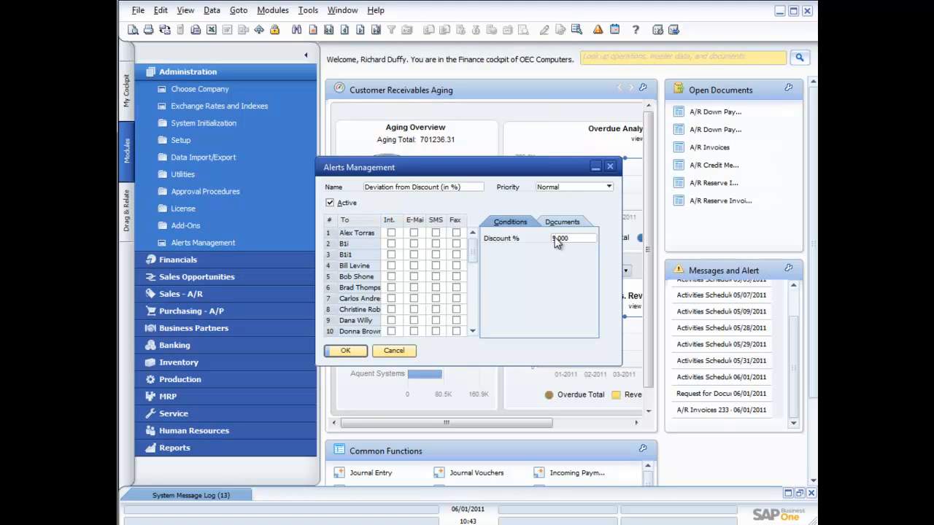
drag(473, 255, 473, 315)
click(391, 277)
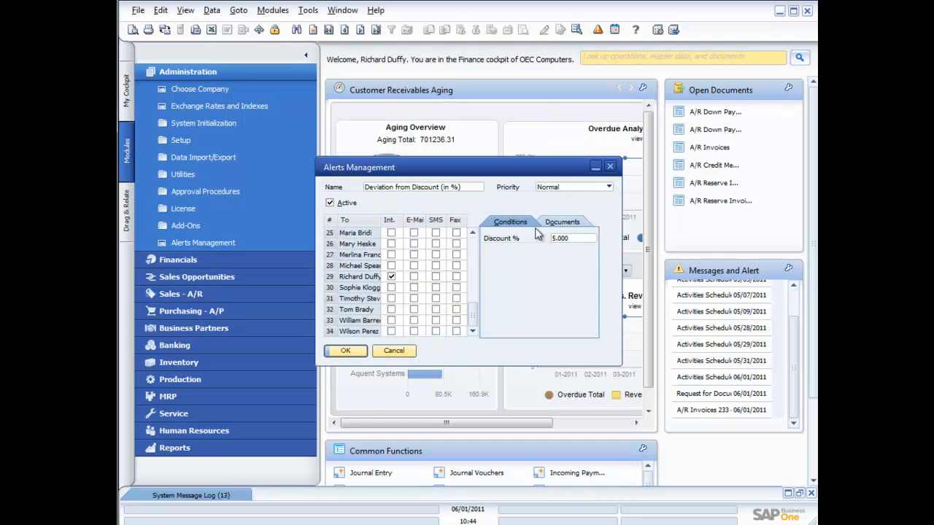
click(563, 223)
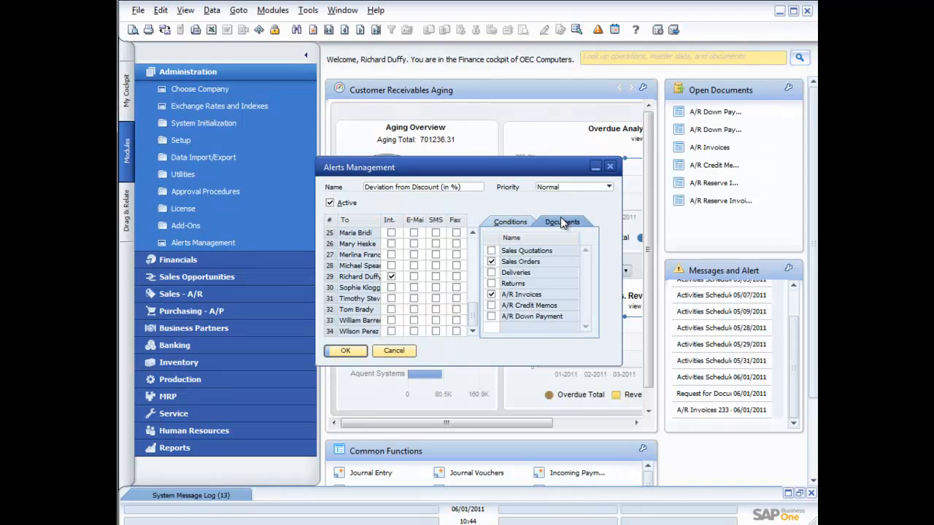
click(492, 262)
click(394, 352)
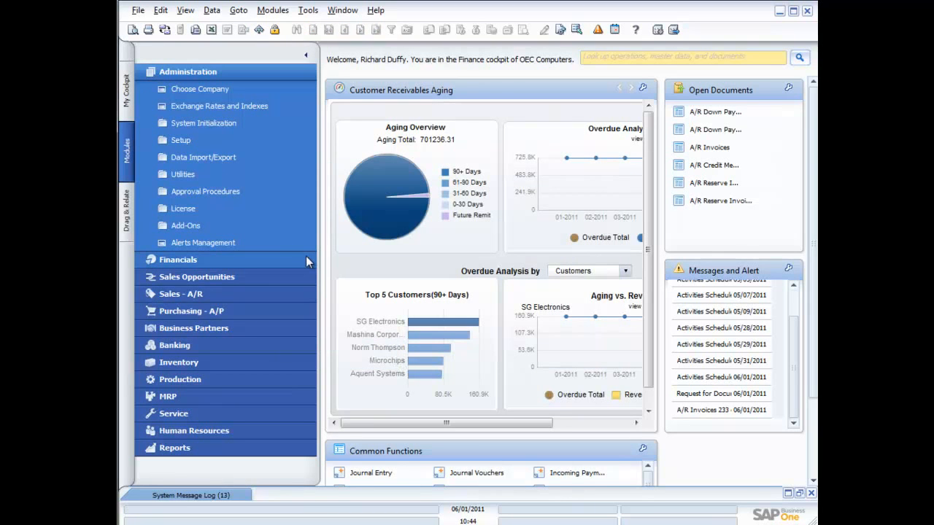
Start a new alert in Alerts Management and assign the saved Quick Customer Balance Query from the General category
click(204, 242)
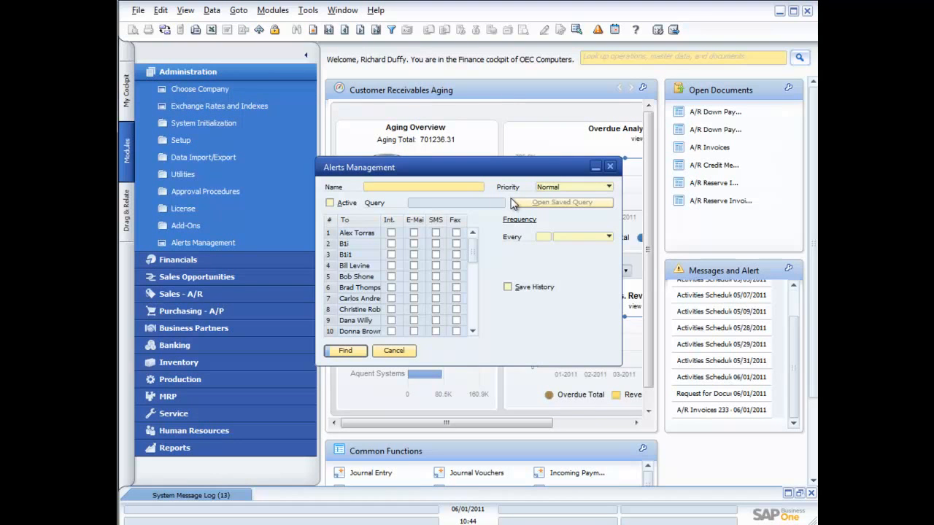
click(312, 31)
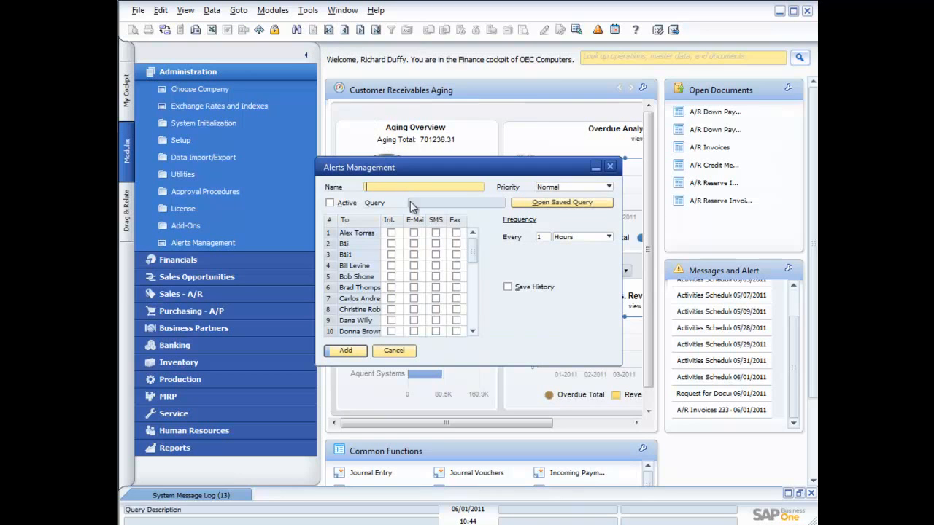
click(549, 203)
drag(313, 248, 413, 193)
click(235, 265)
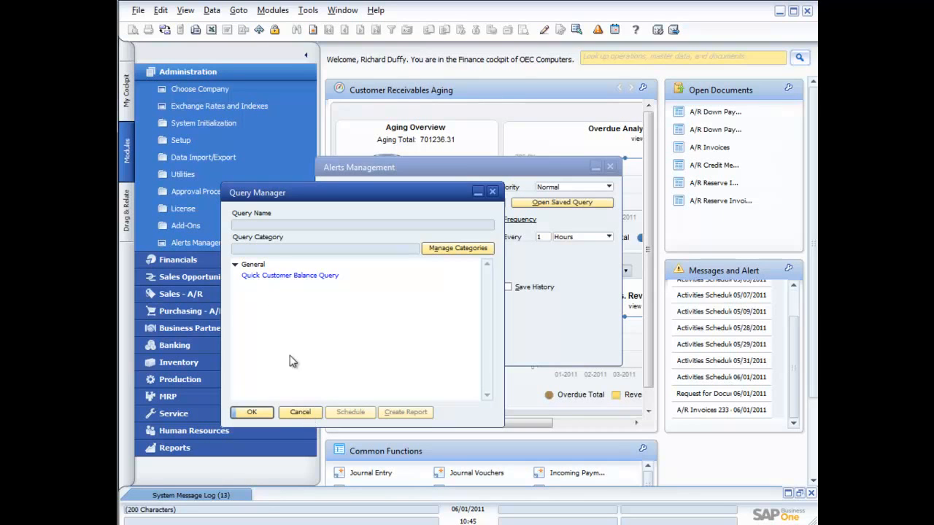
click(289, 277)
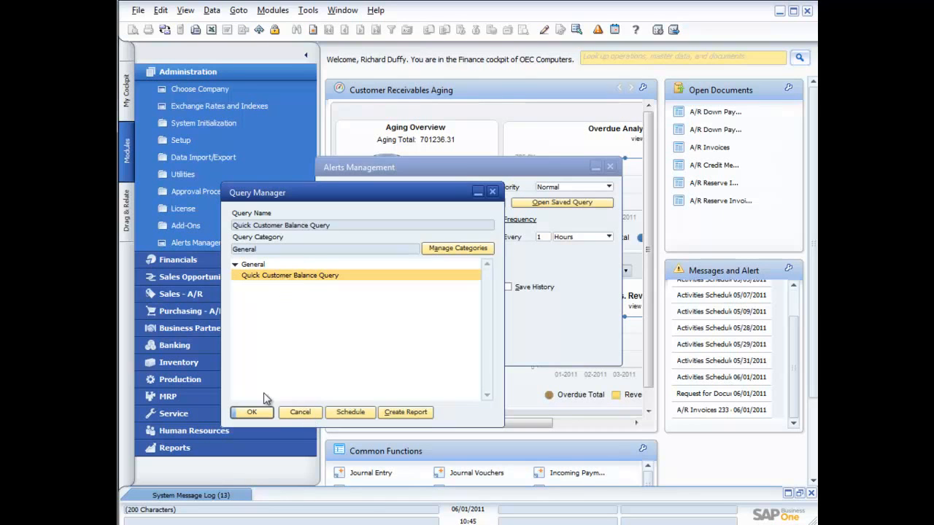
click(254, 413)
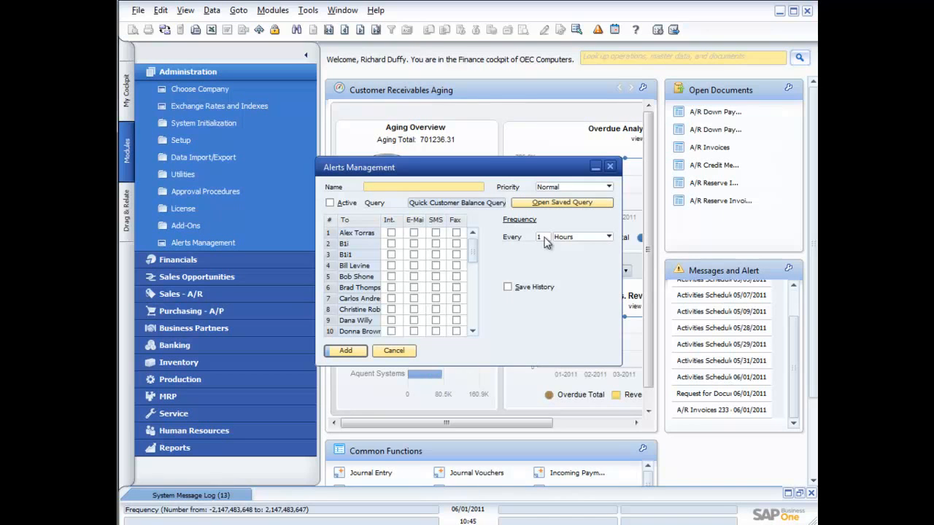
Try the Days frequency for the new alert, settling on a frequency of every 1 Weeks
click(609, 240)
click(582, 268)
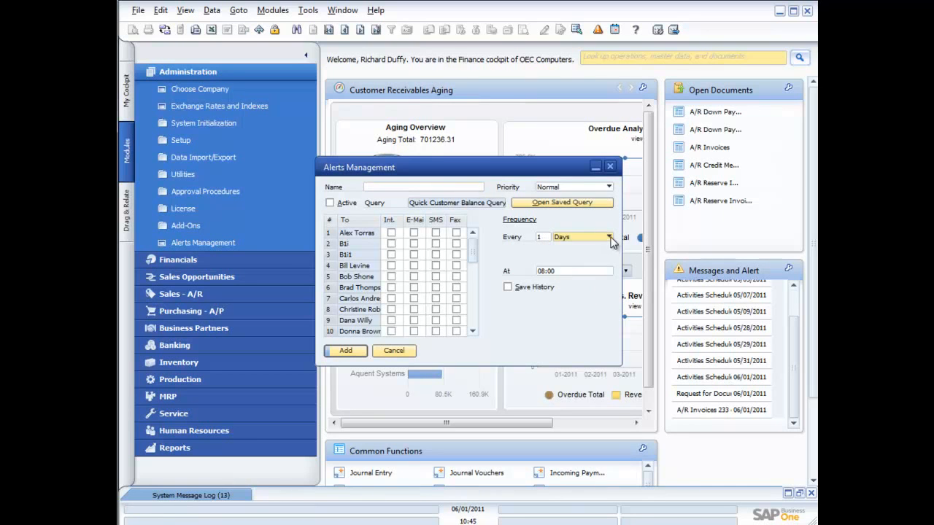
click(610, 240)
click(583, 277)
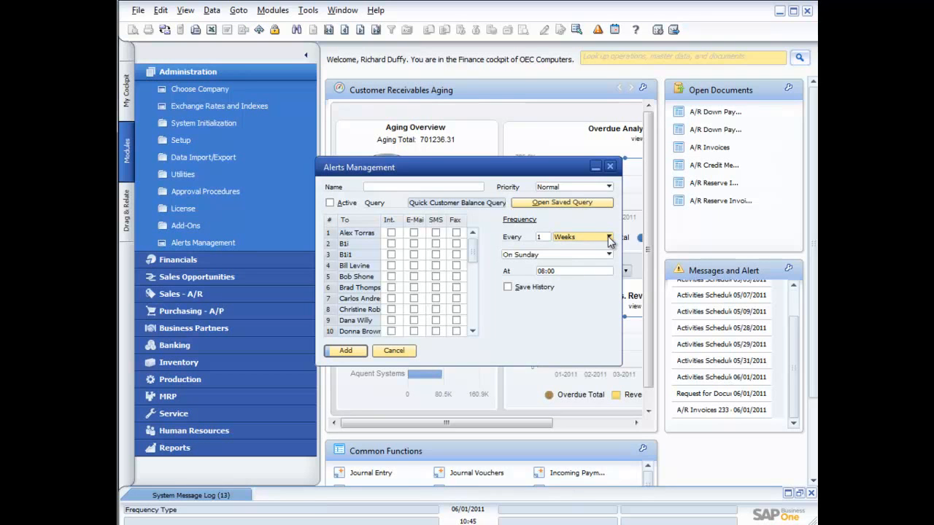
click(610, 240)
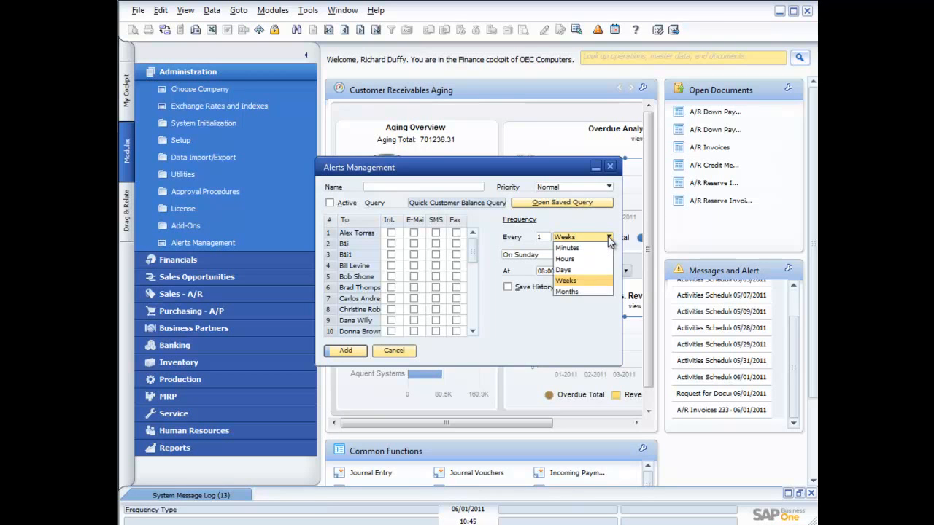
click(567, 280)
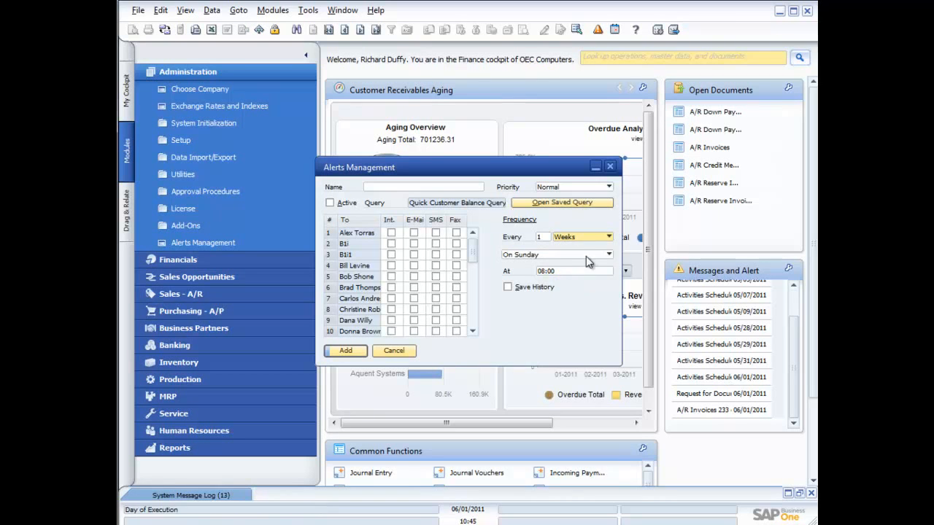
Schedule the weekly alert for Monday at 07:00, discarding the new alert without adding it
click(608, 255)
click(537, 277)
click(558, 271)
text(07:00)
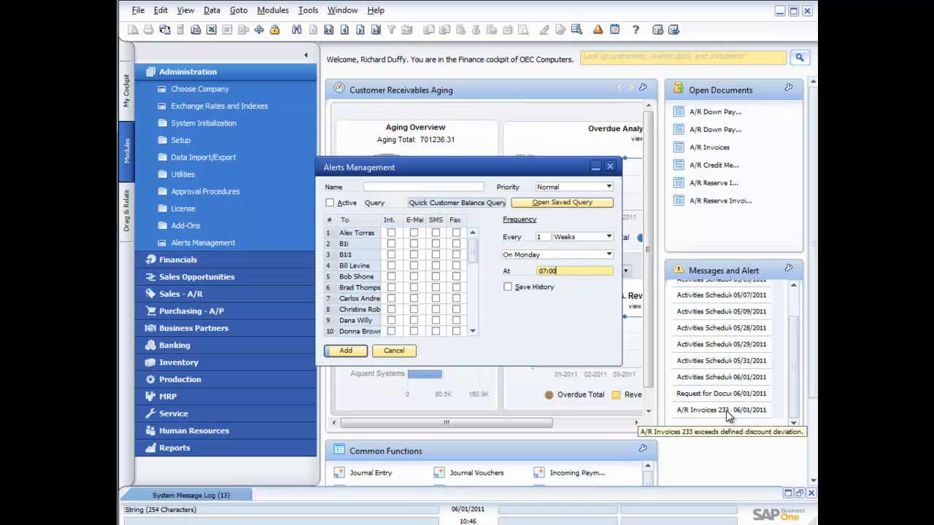
click(394, 351)
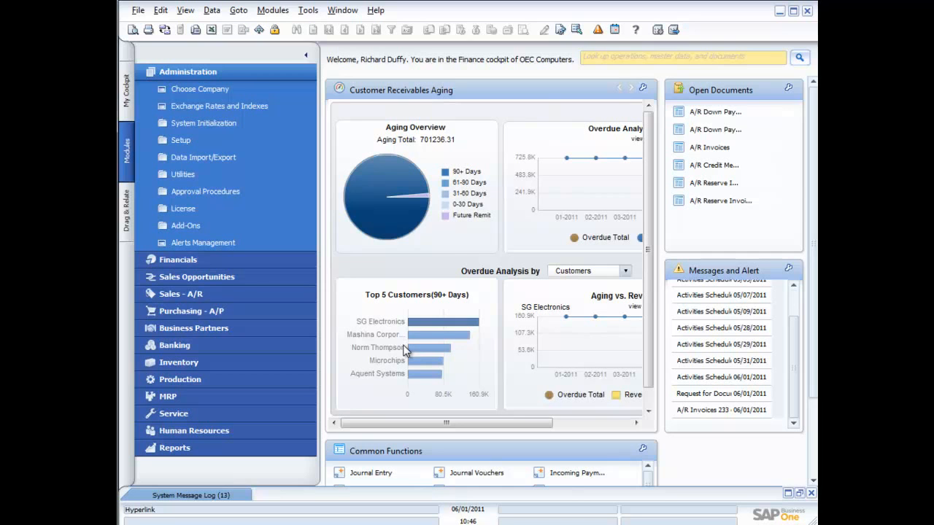
Open the Approval Stages setup under Approval Procedures and display the Sales Approval stage
click(216, 191)
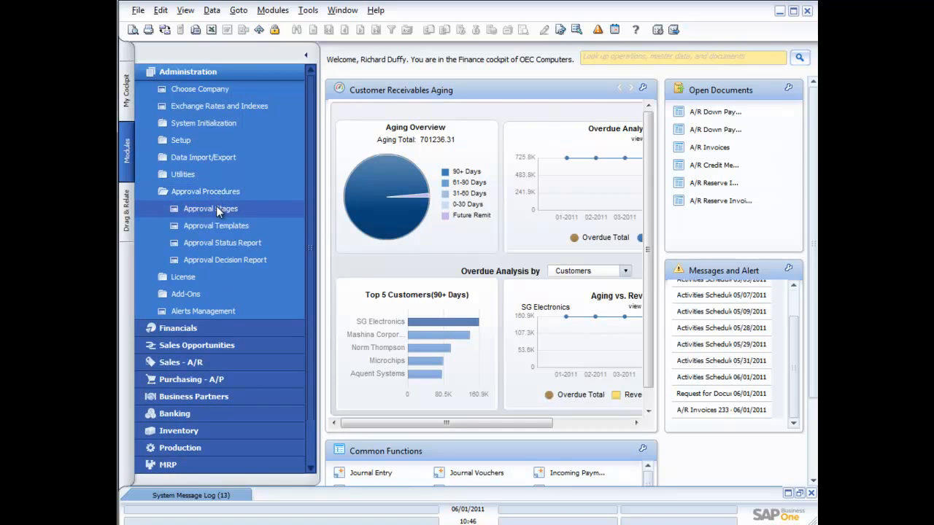
click(212, 209)
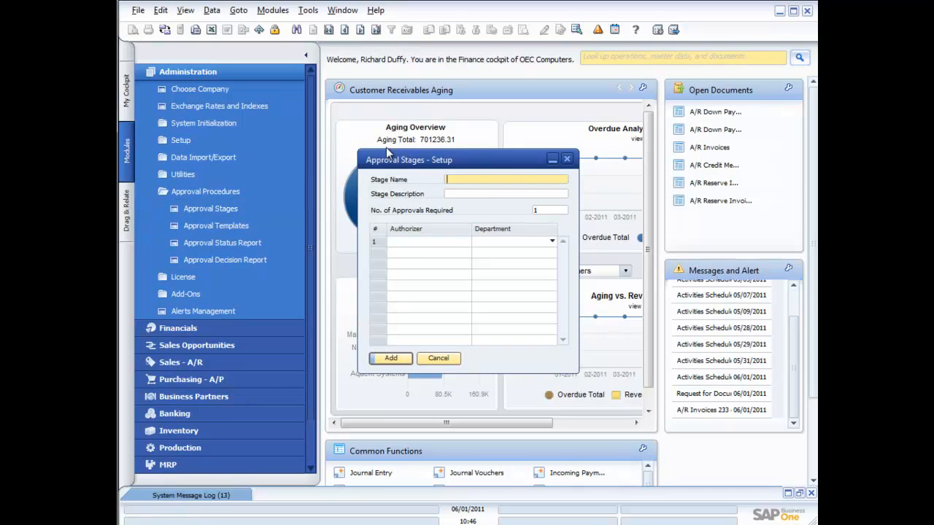
click(344, 30)
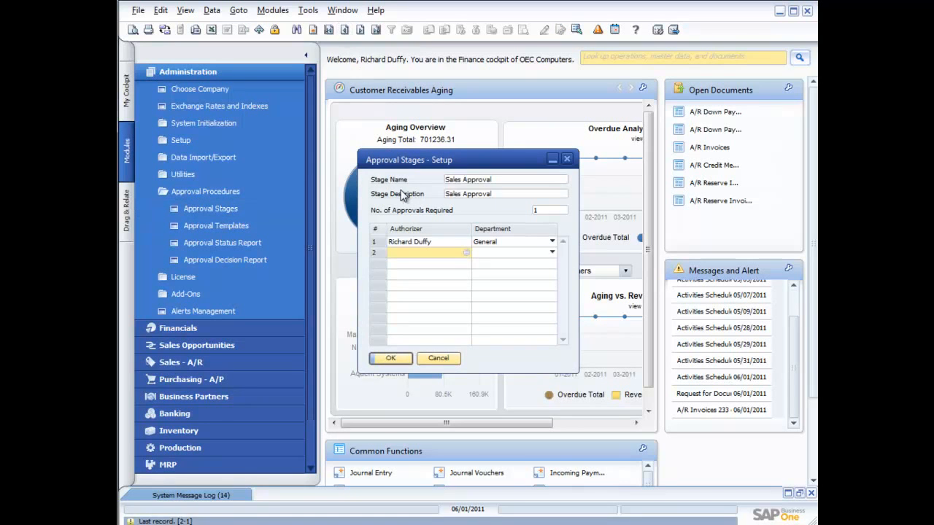
Add a Production department user as second authorizer and set the required approvals to 2, saving and closing the stage
click(406, 252)
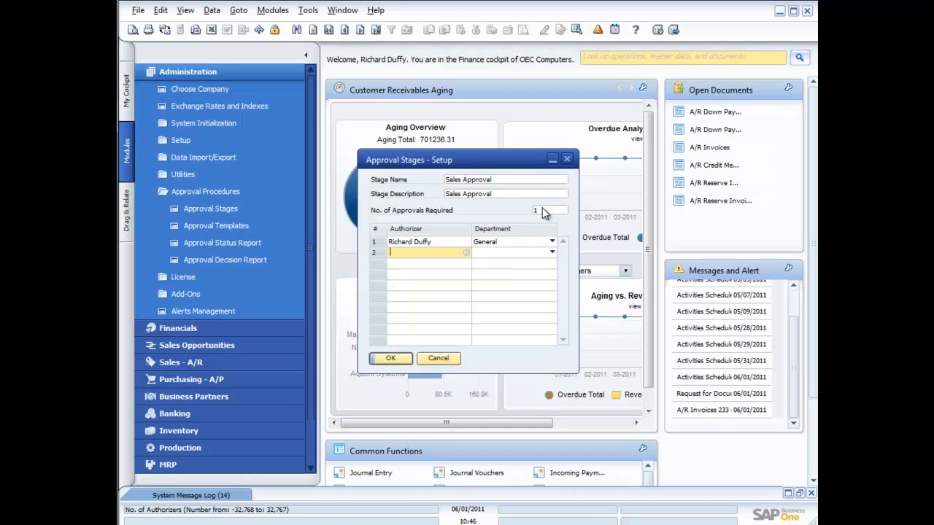
click(465, 253)
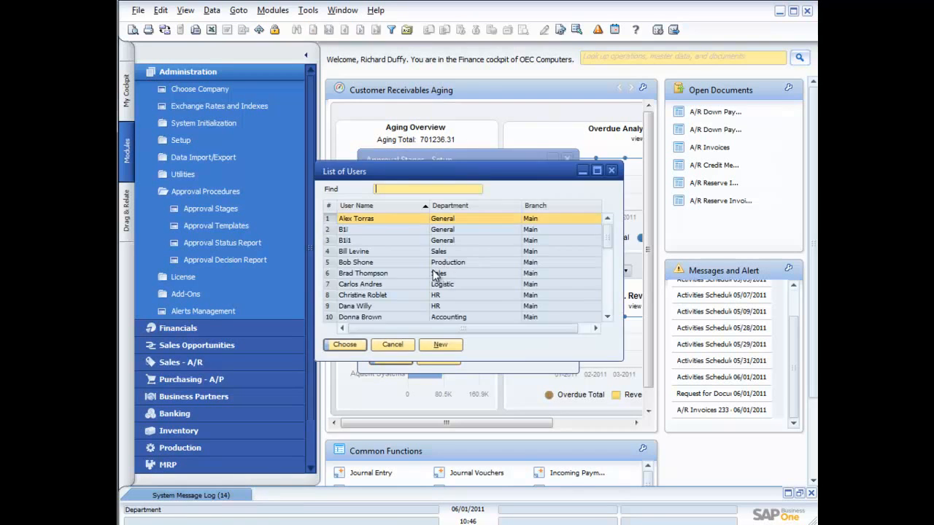
double_click(364, 265)
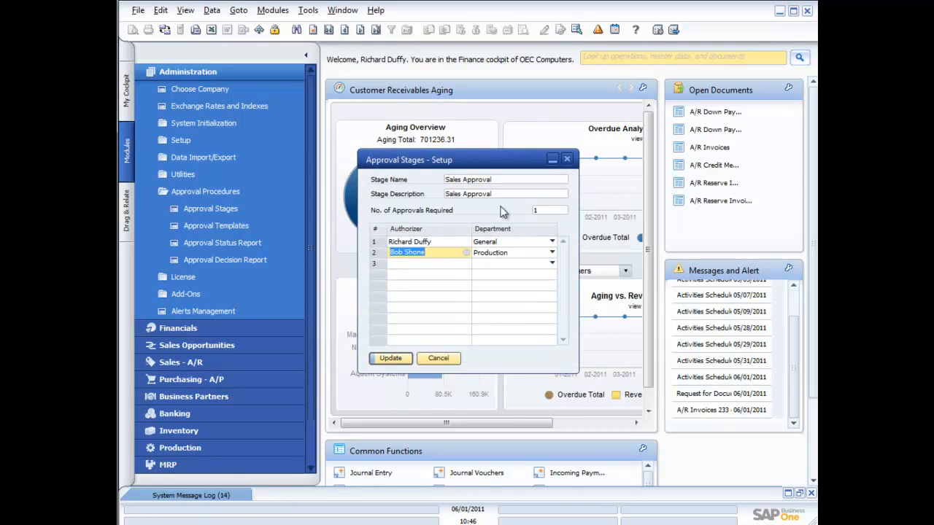
click(543, 209)
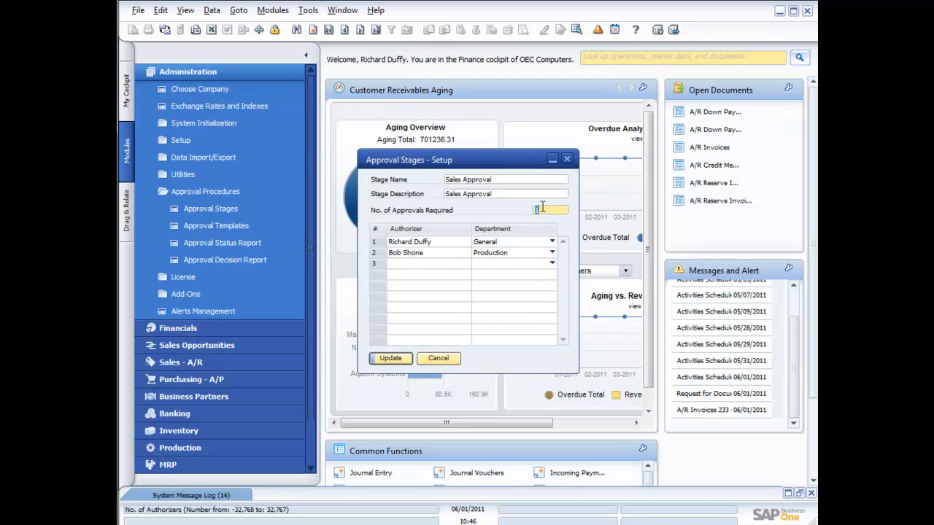
text(2)
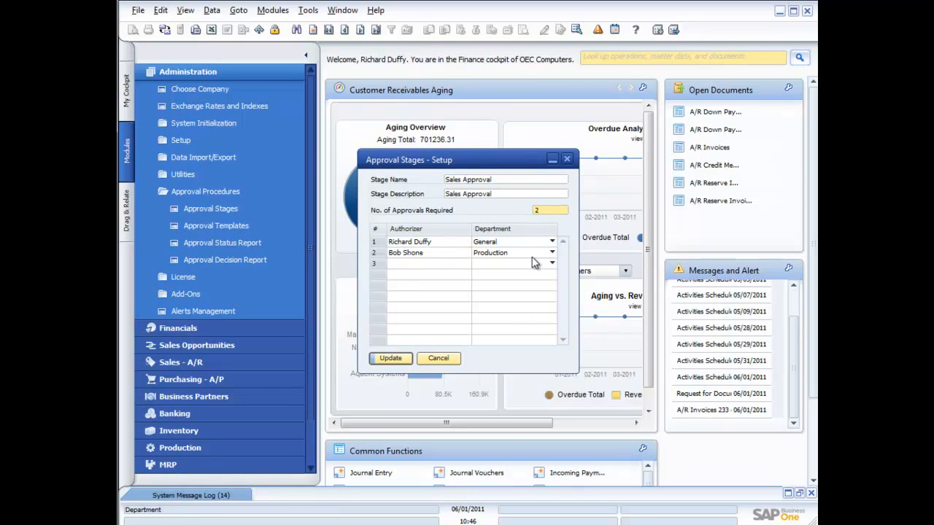
click(390, 360)
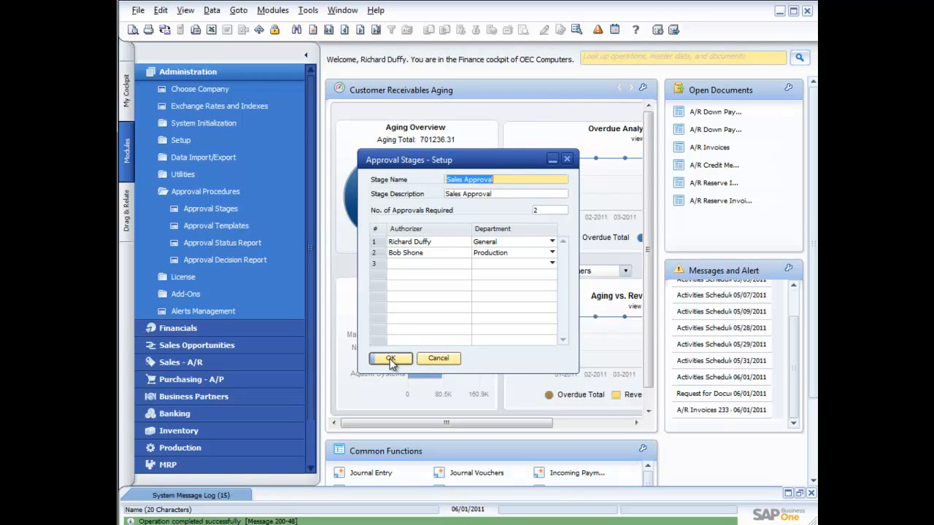
click(391, 359)
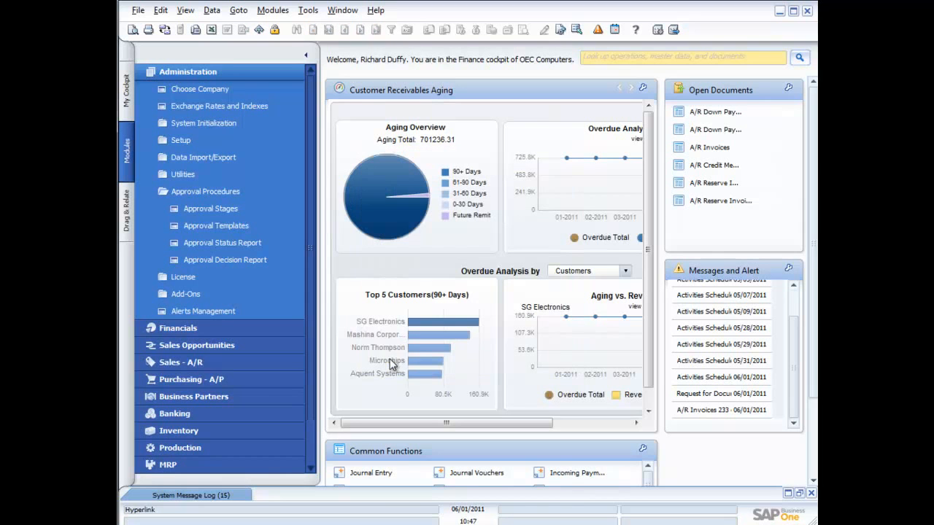
Display the Order Approval template in the Approval Templates setup and add a Sales department user as its second originator
click(233, 225)
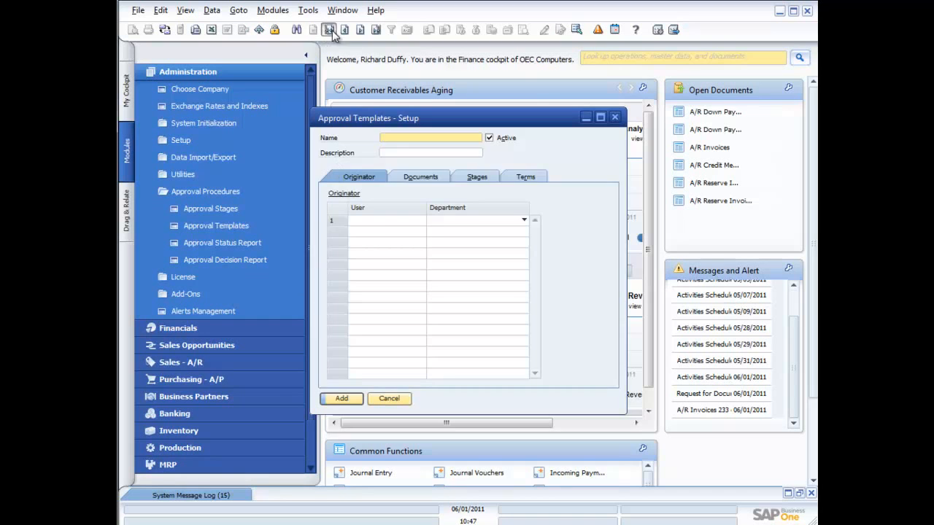
click(330, 30)
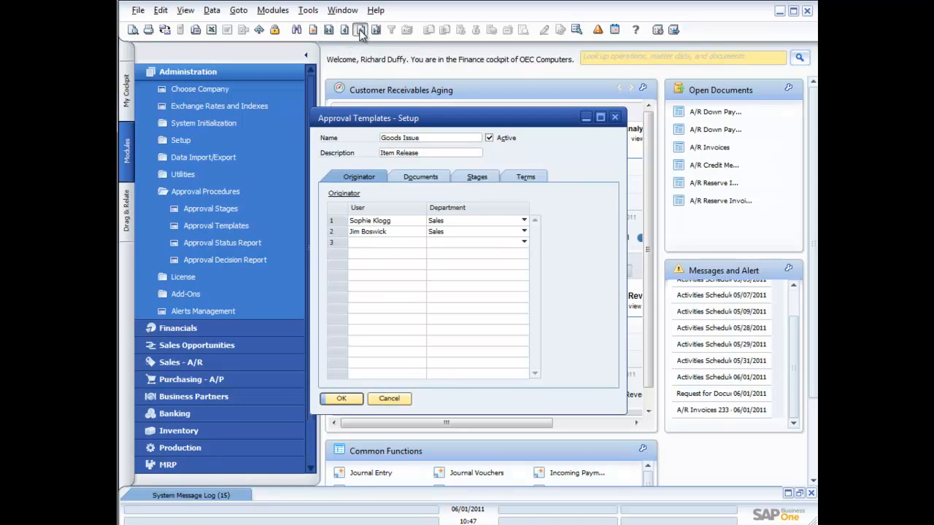
click(359, 29)
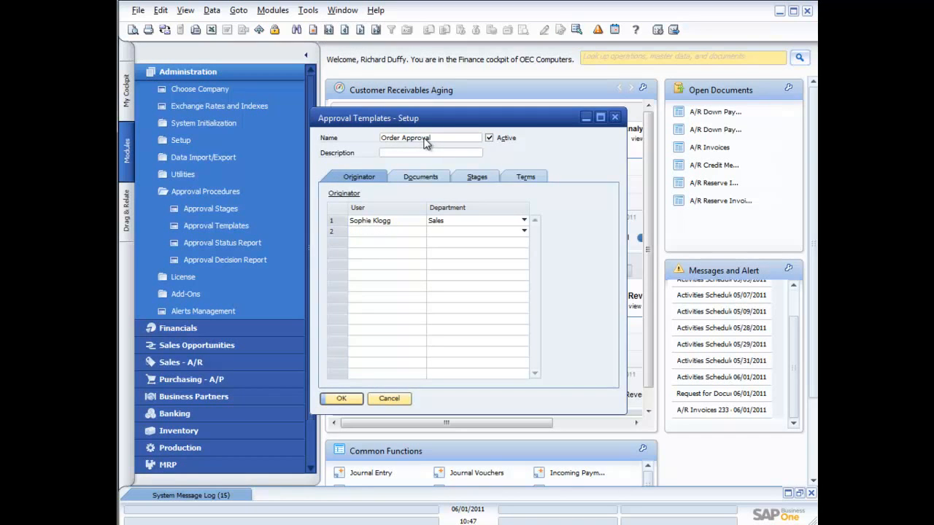
click(379, 231)
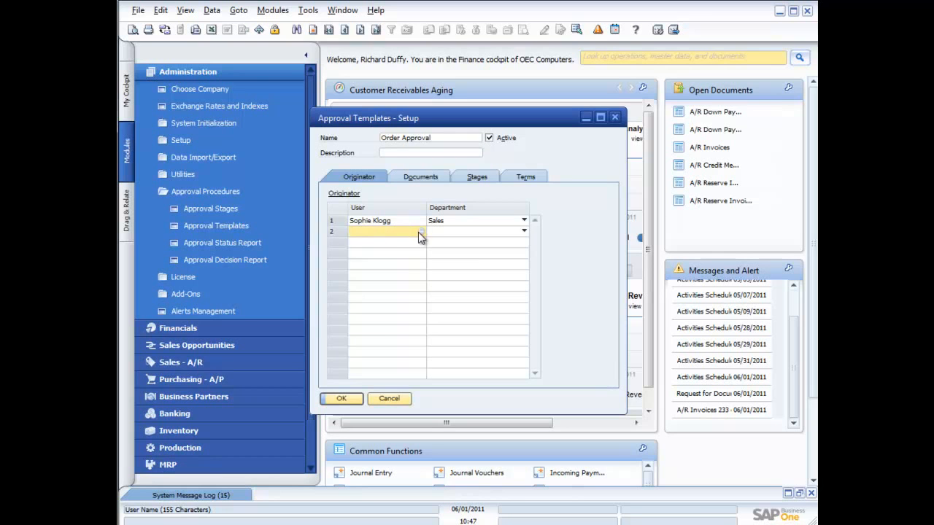
key(Tab)
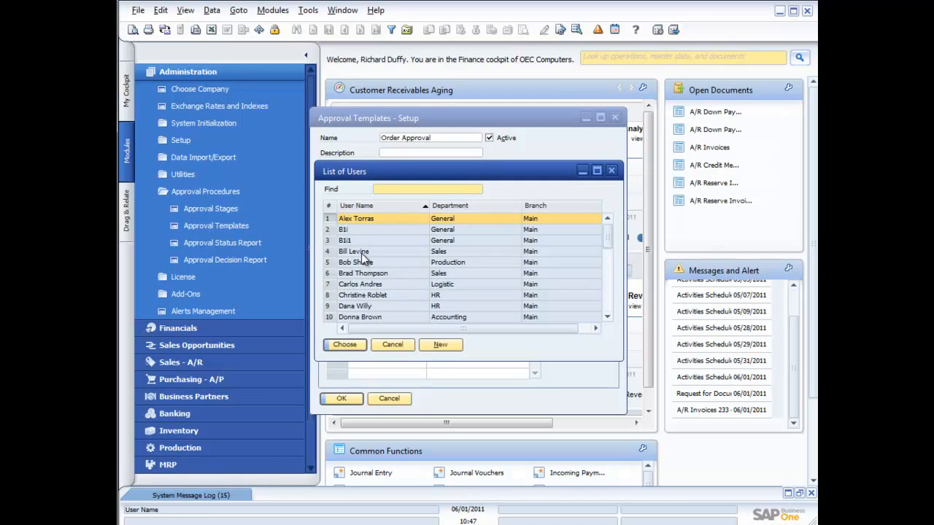
double_click(362, 251)
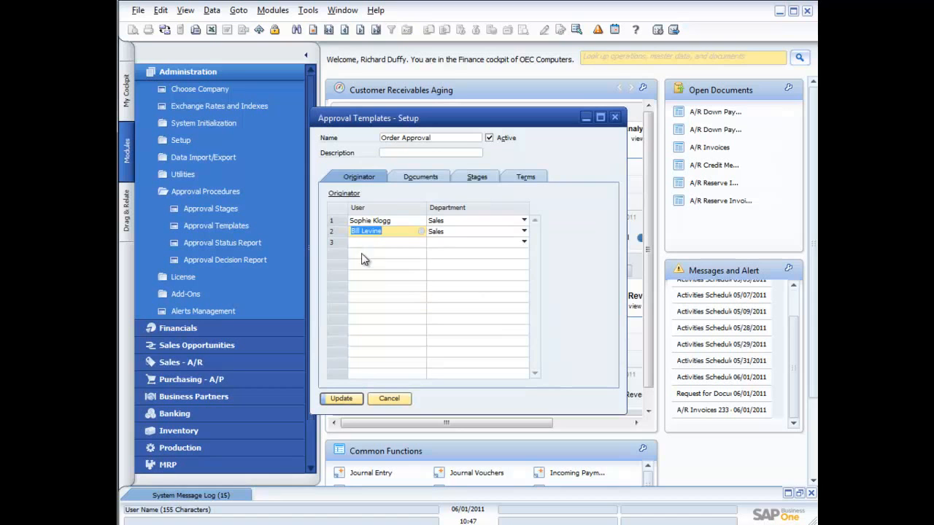
Review the Order Approval template's documents and stages, opening the linked Sales Approval stage and closing it unchanged
click(418, 177)
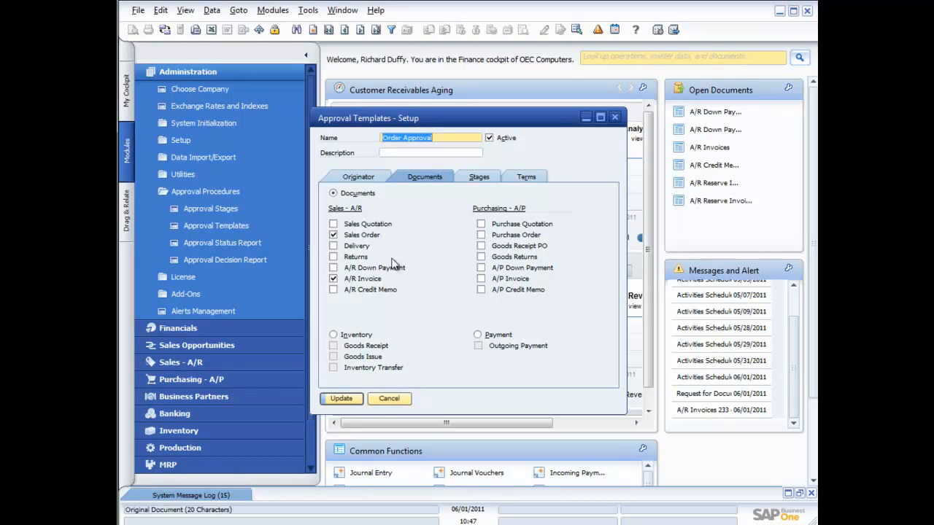
click(479, 179)
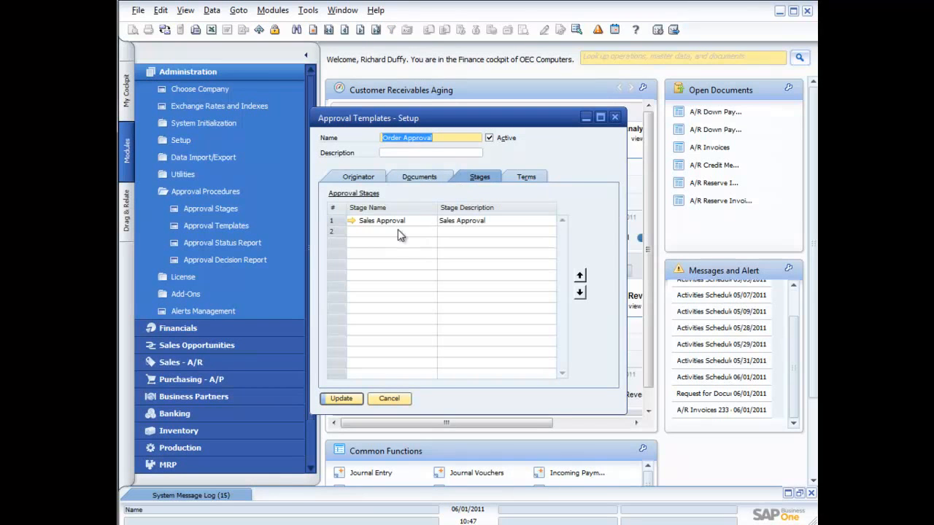
click(352, 220)
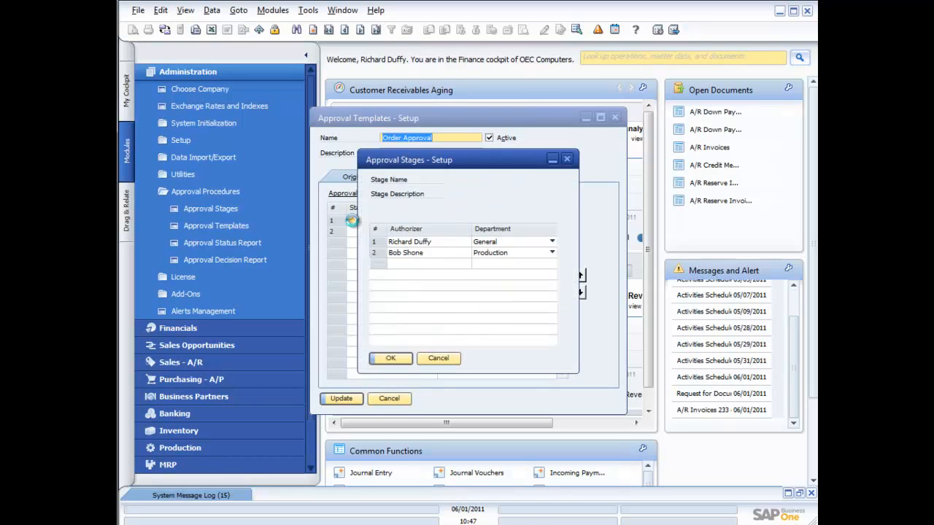
click(441, 358)
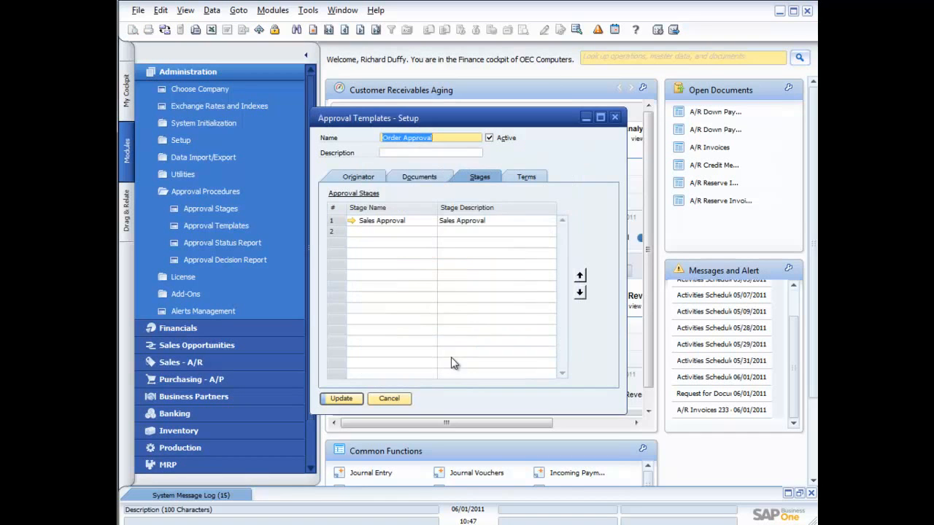
Set the Order Approval template's terms to When the Following Applies and try the Total Document term, viewing its ratio options before deselecting it
click(529, 177)
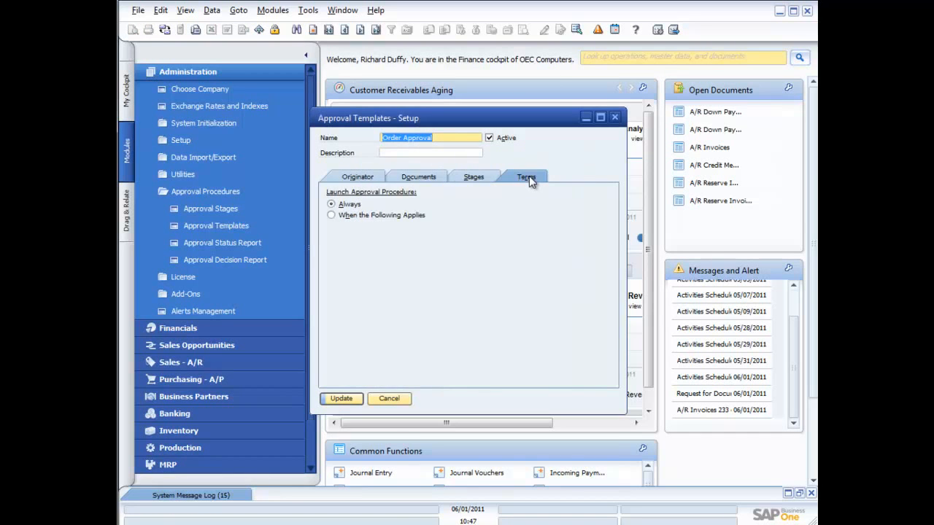
click(332, 216)
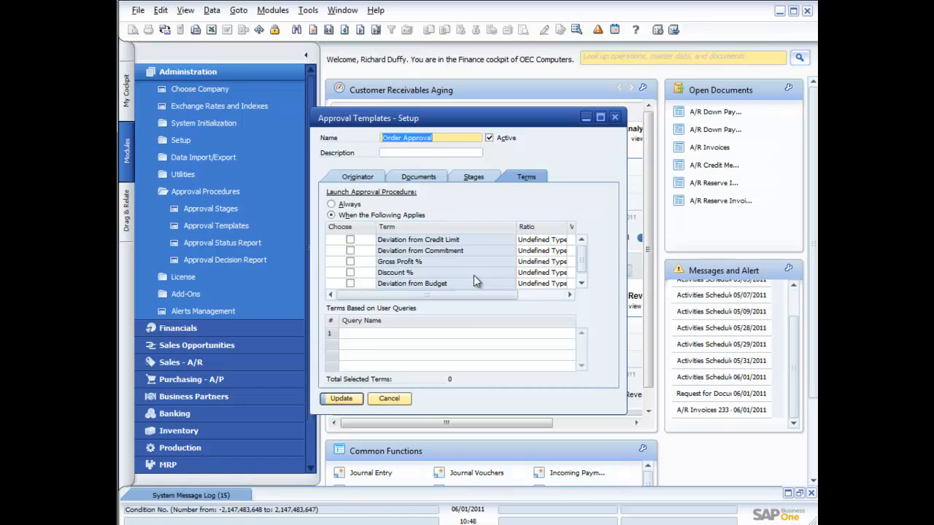
click(582, 284)
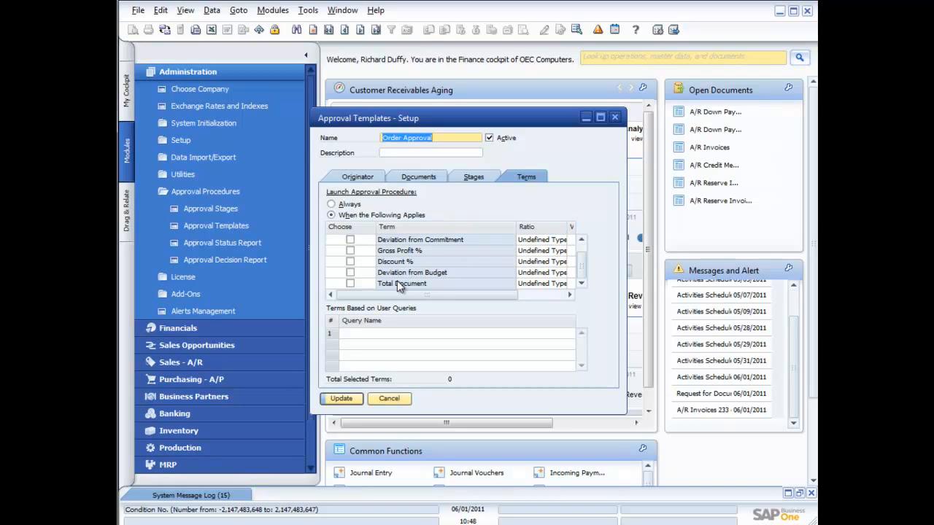
click(350, 284)
click(546, 284)
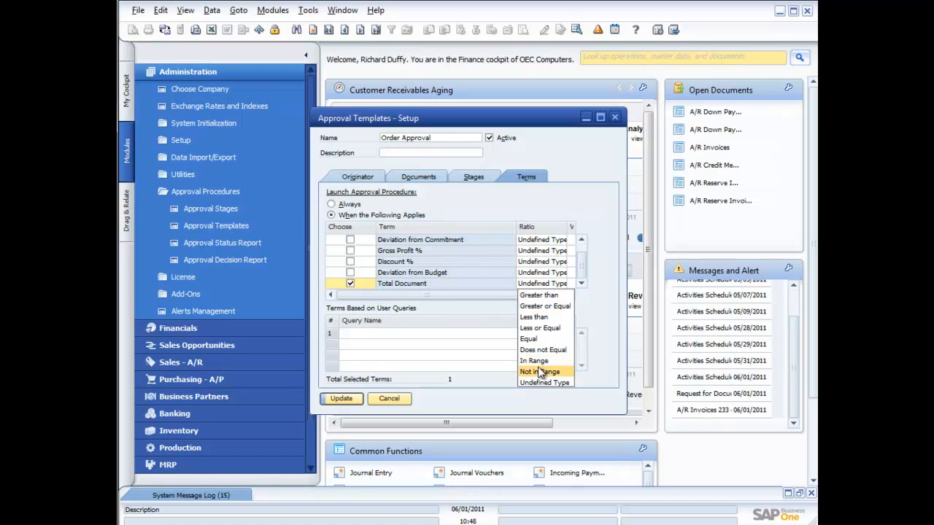
click(352, 281)
click(349, 282)
Browse the General query category for a term based on user queries, cancelling the query selection and closing the template without saving
click(365, 329)
double_click(366, 332)
click(235, 266)
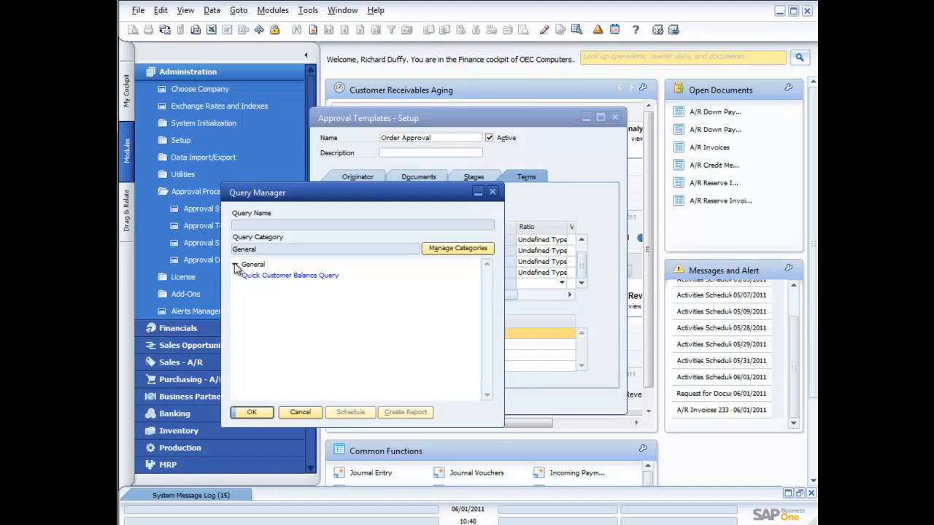
click(300, 412)
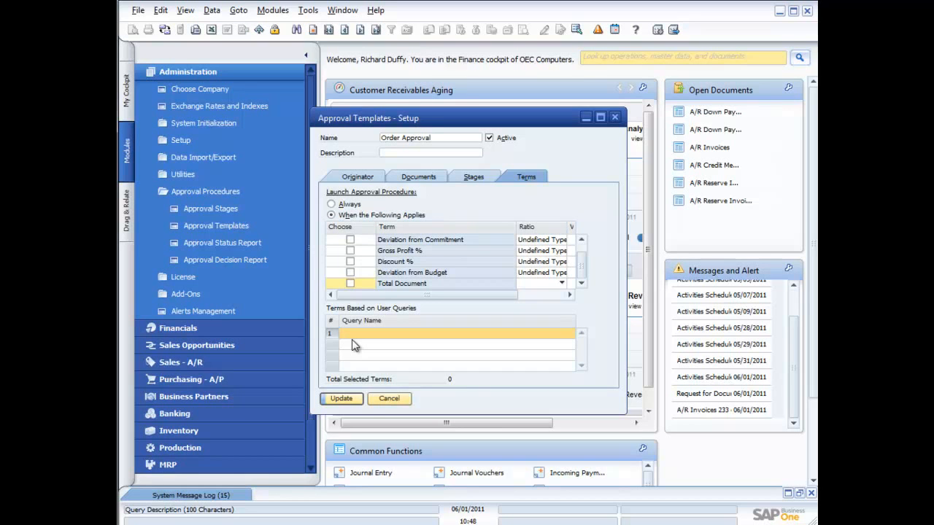
click(390, 399)
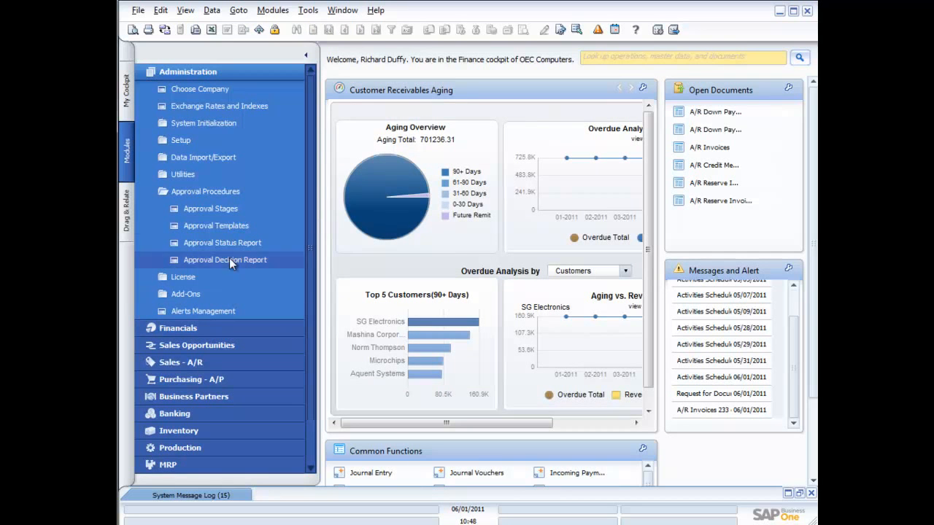